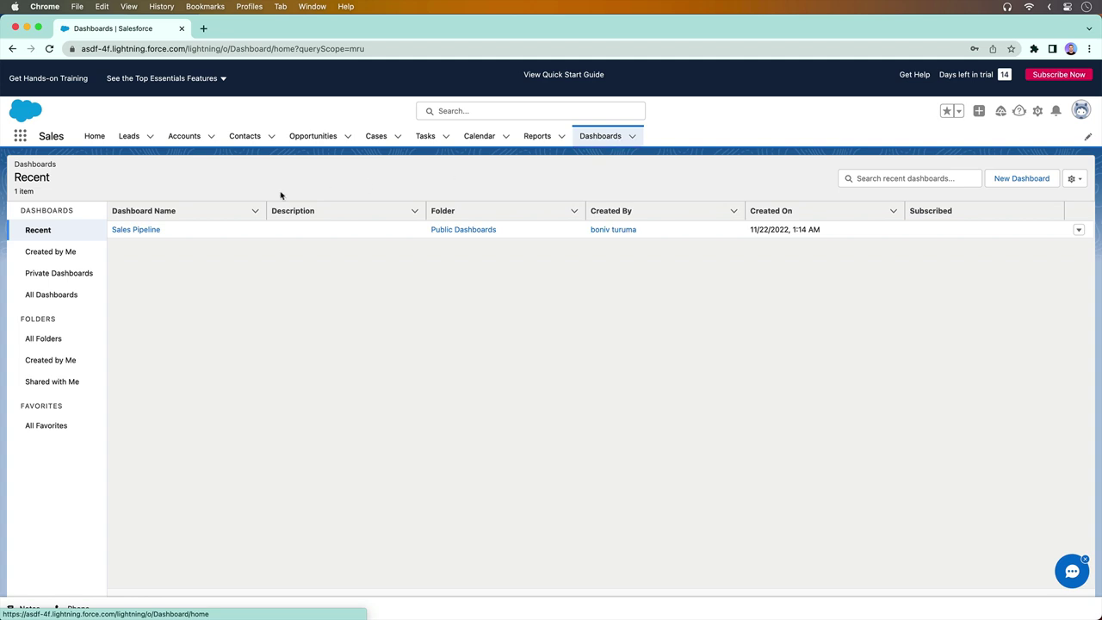
Copy the Sales Pipeline dashboard's URL into a new Fugo dashboard and start capturing it
click(128, 229)
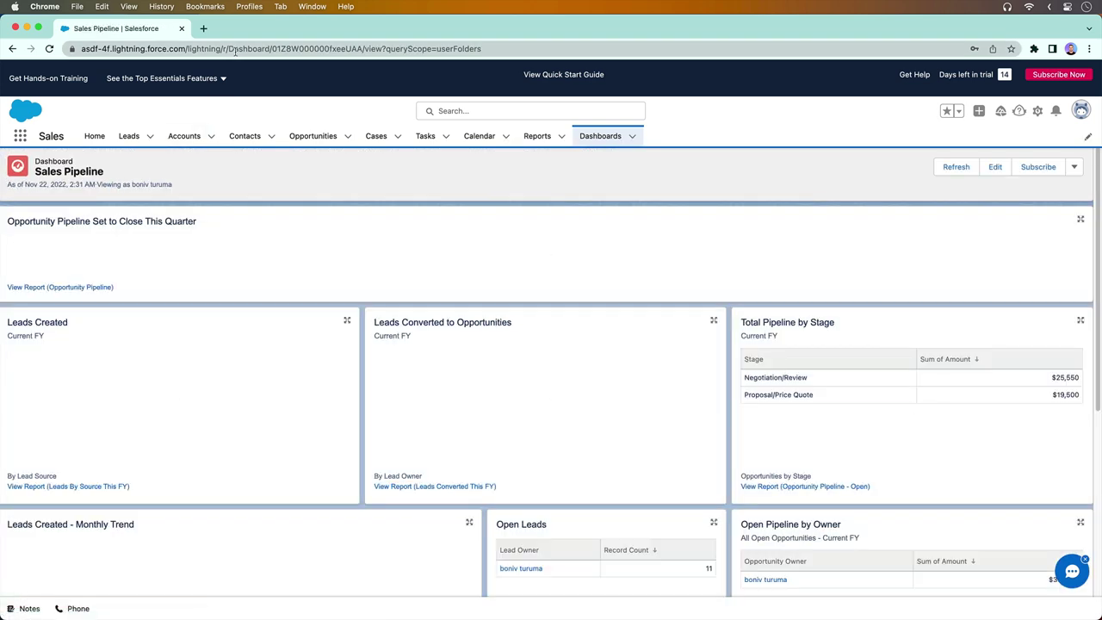
right_click(236, 54)
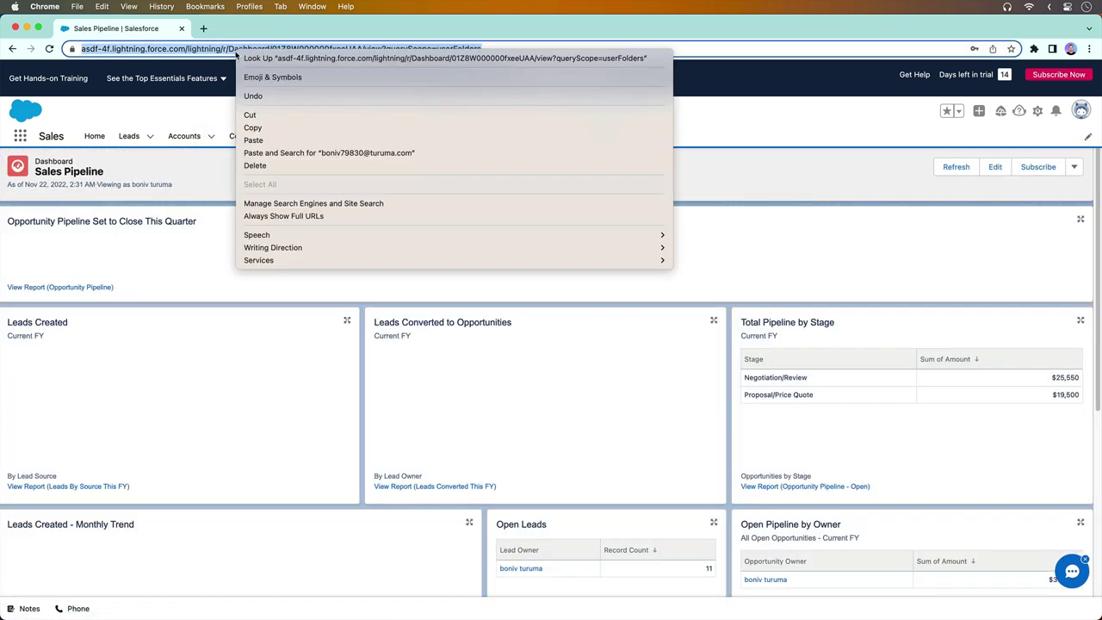
click(252, 128)
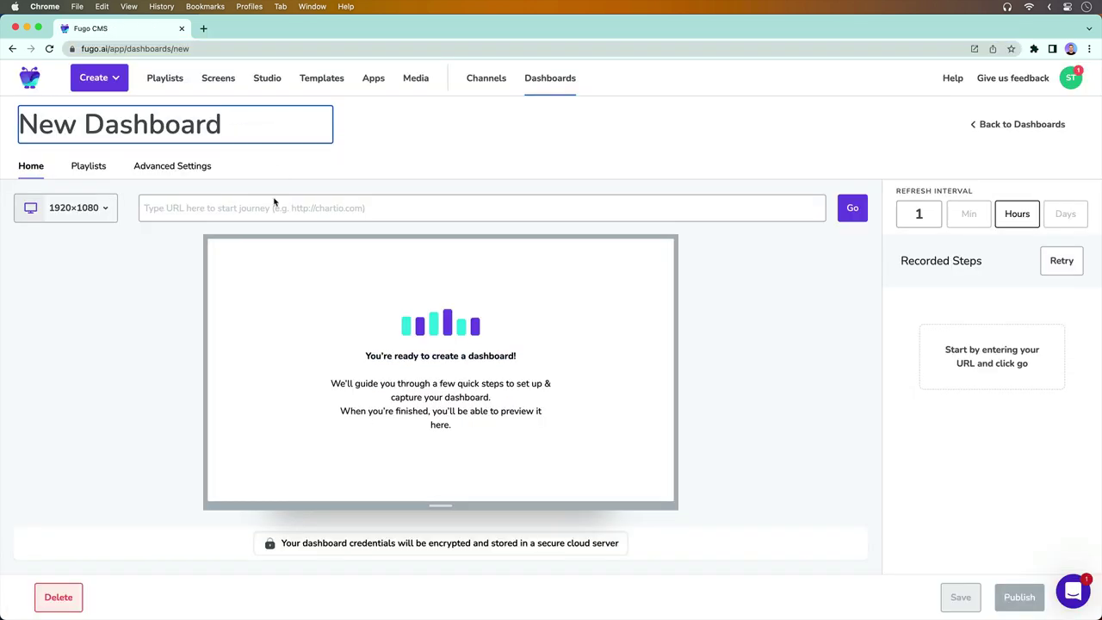
right_click(274, 205)
click(336, 296)
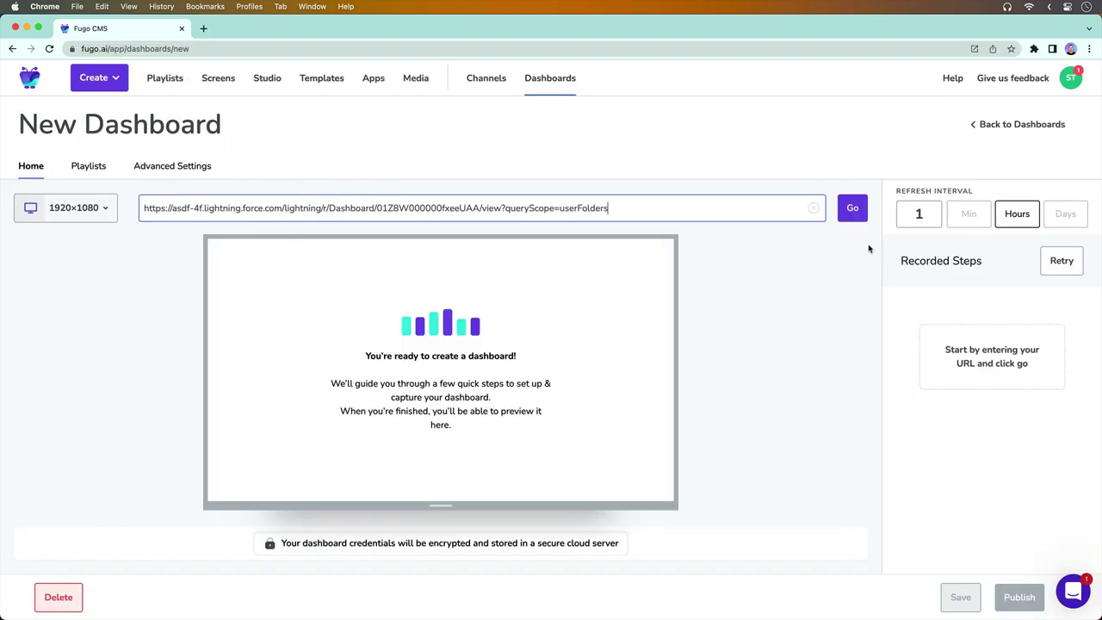
click(854, 215)
Add the Fugo Dashboard Recorder extension to Chrome
click(460, 374)
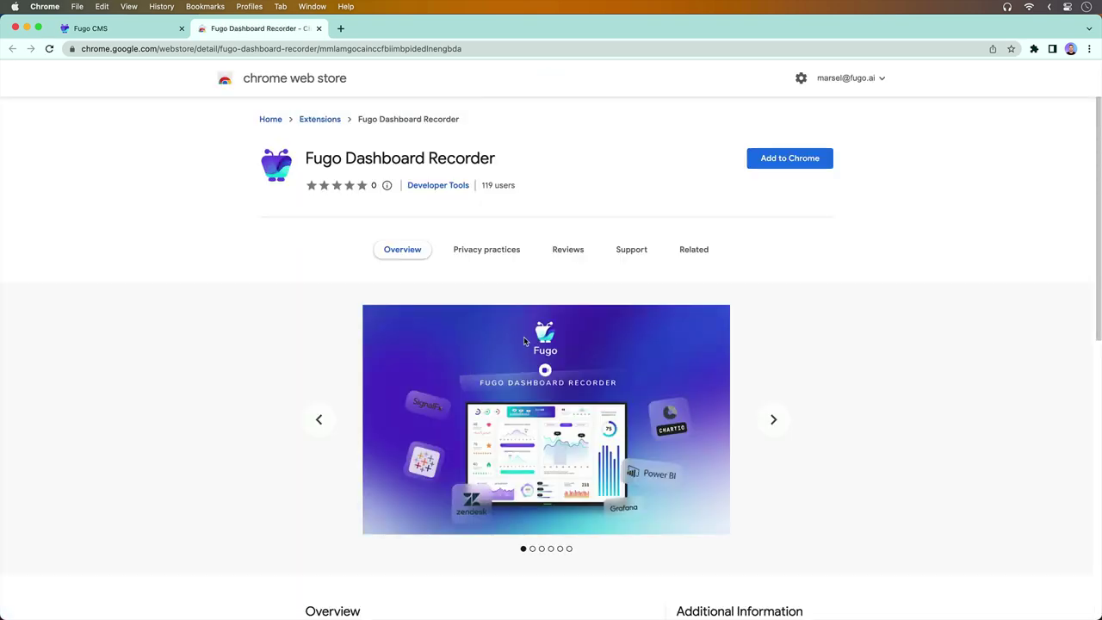
click(791, 165)
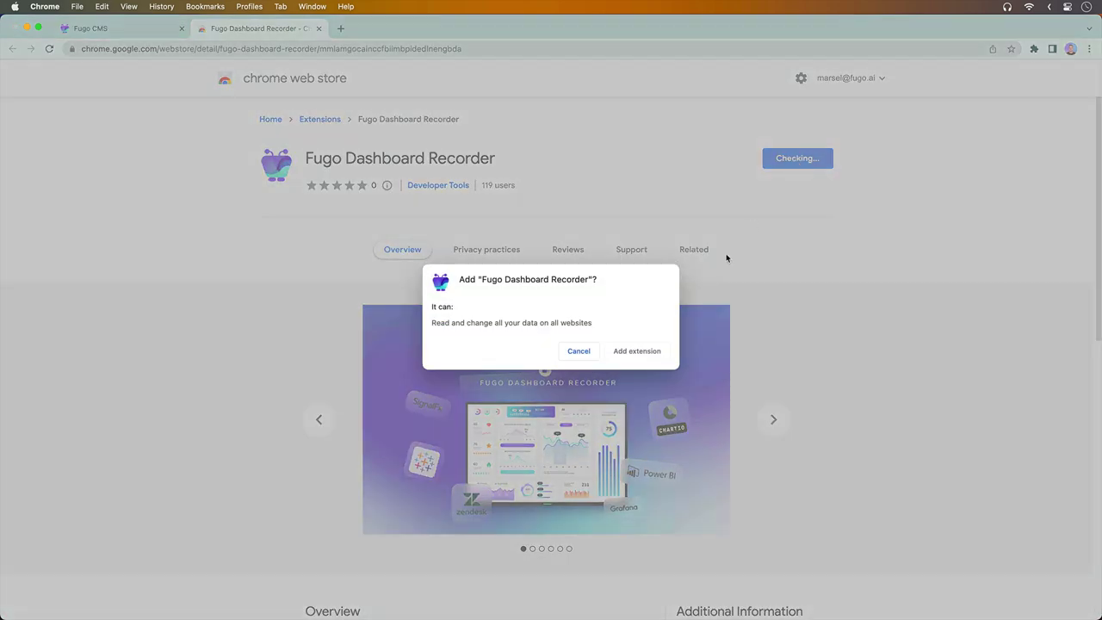
click(637, 351)
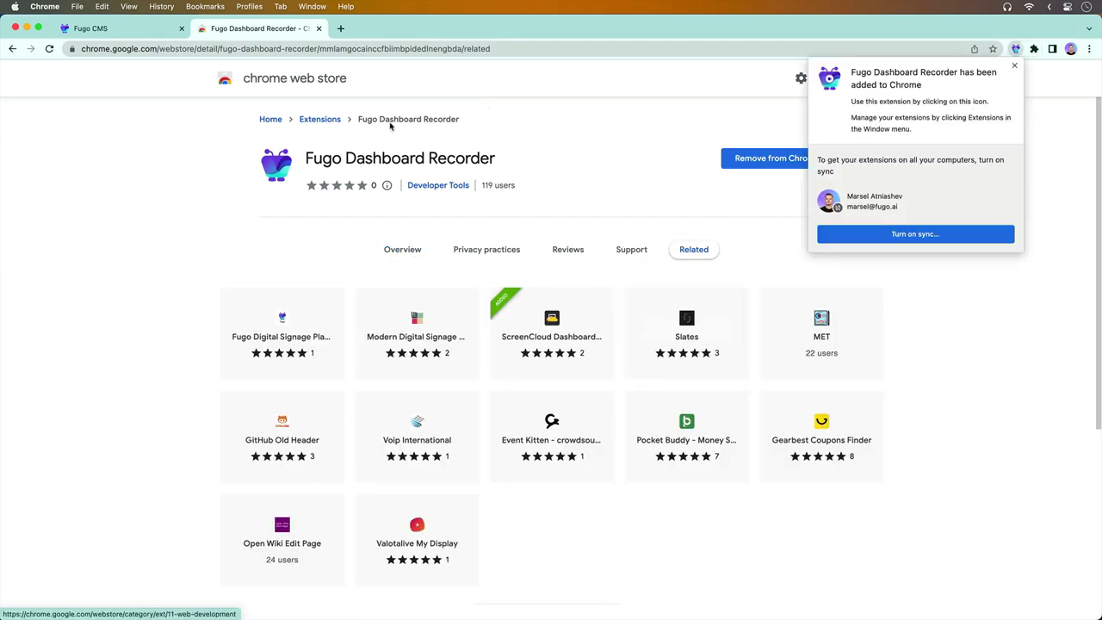
Turn on Allow in Incognito for the recorder extension and start an incognito recording
click(320, 30)
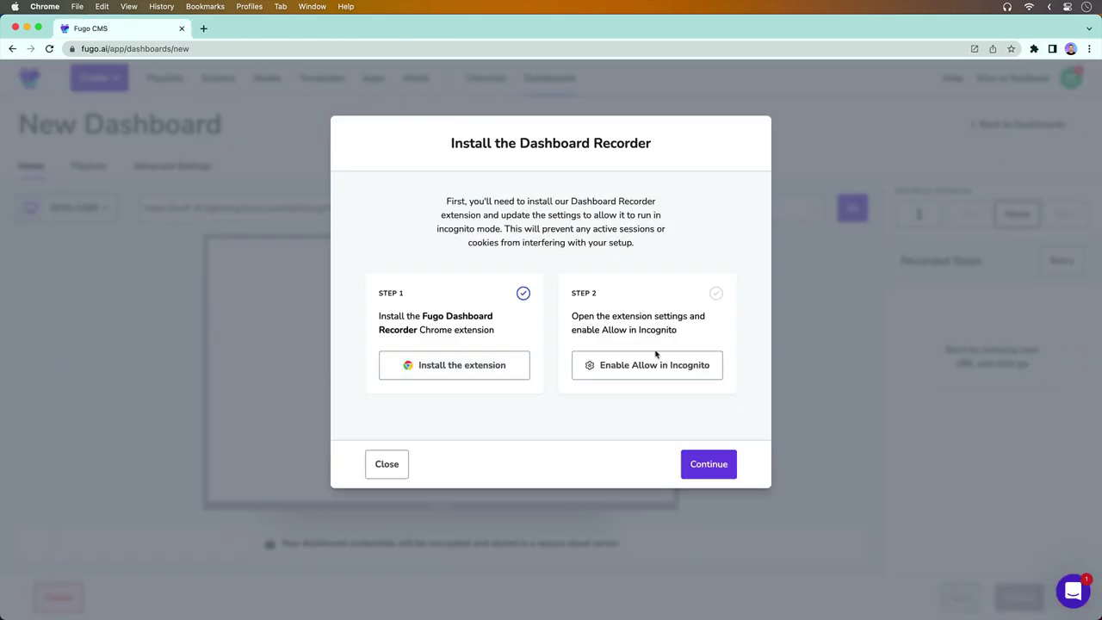
click(654, 364)
click(724, 415)
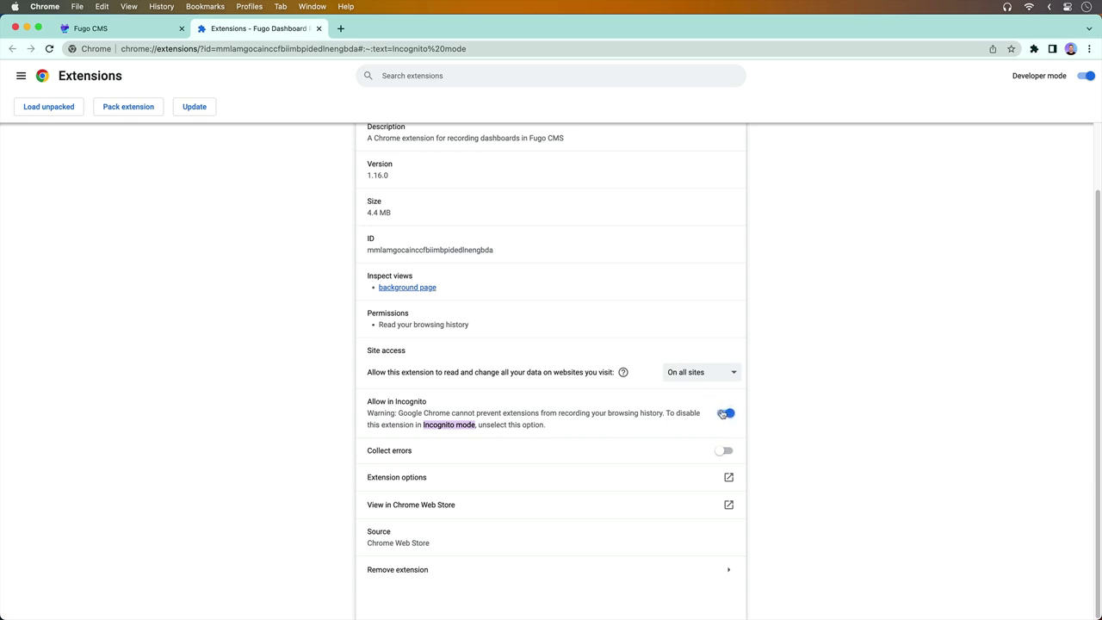
click(320, 29)
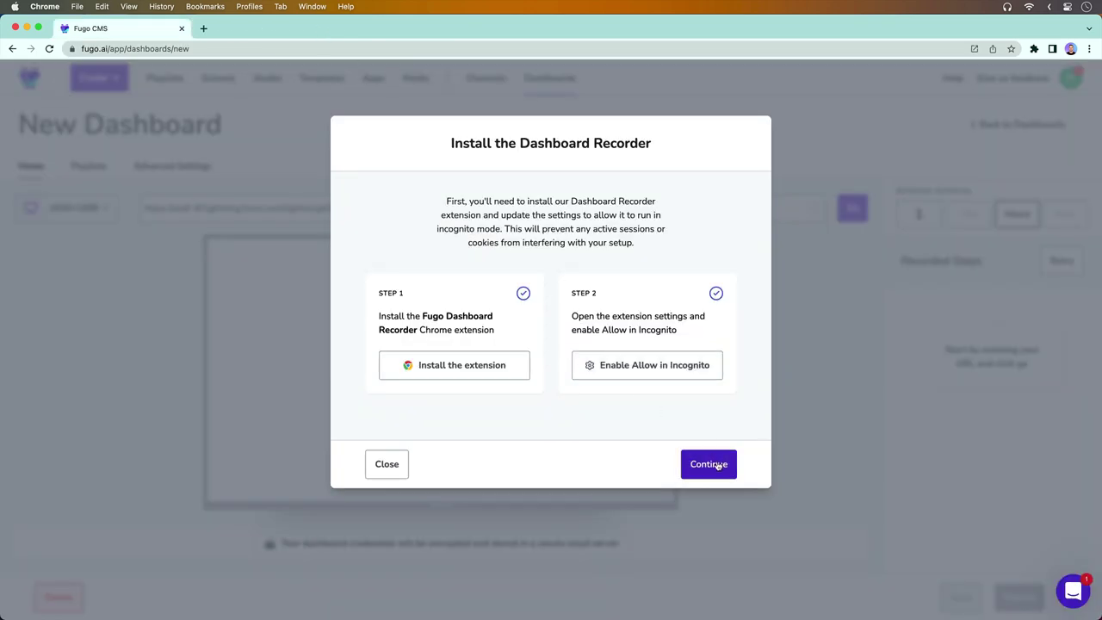
click(711, 463)
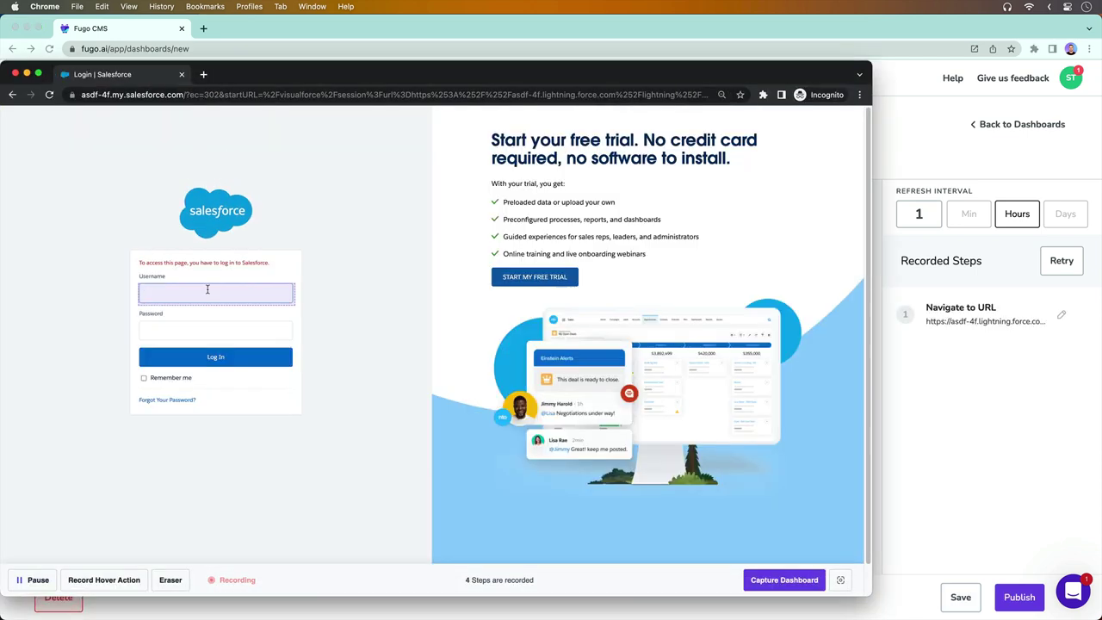
Enter the Salesforce username and password, log in, then close the incognito recording window
click(179, 290)
key(super+v)
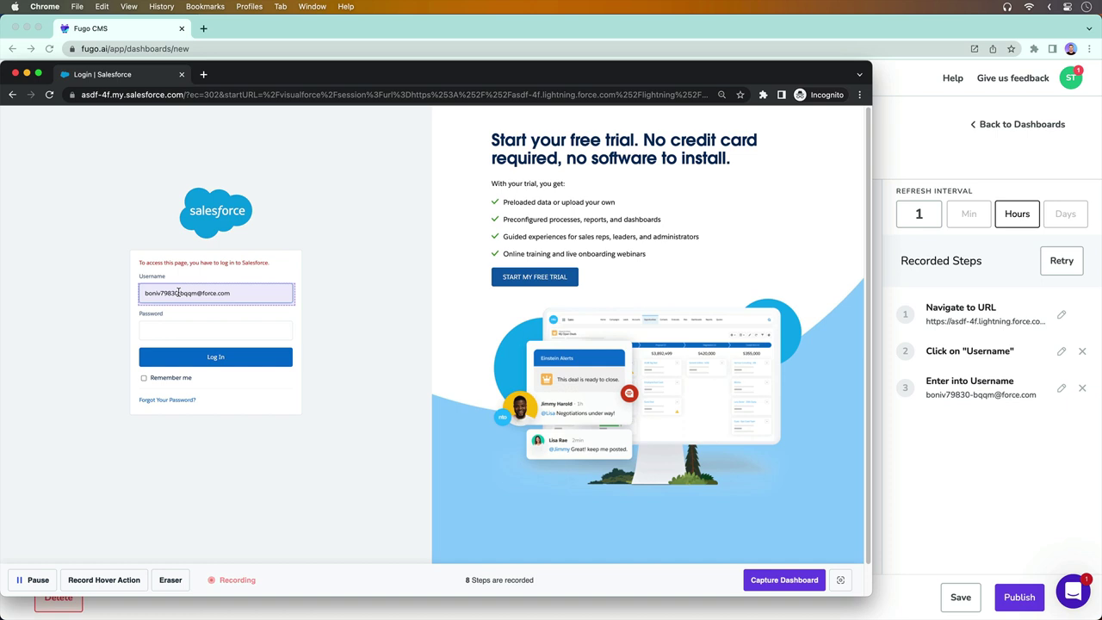
key(Tab)
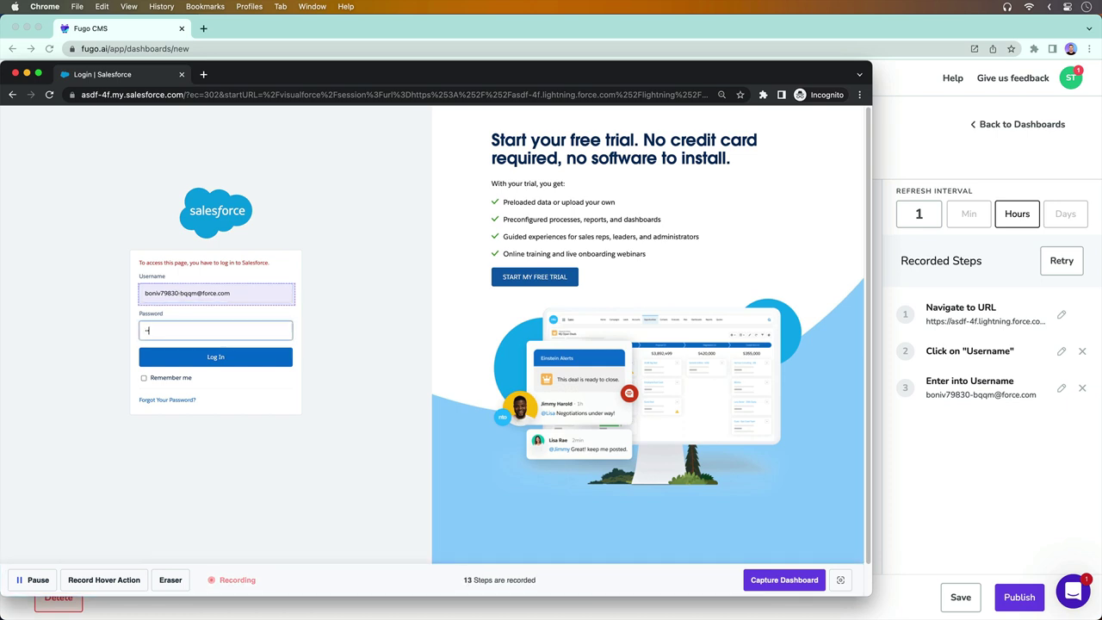
key(super+v)
click(195, 357)
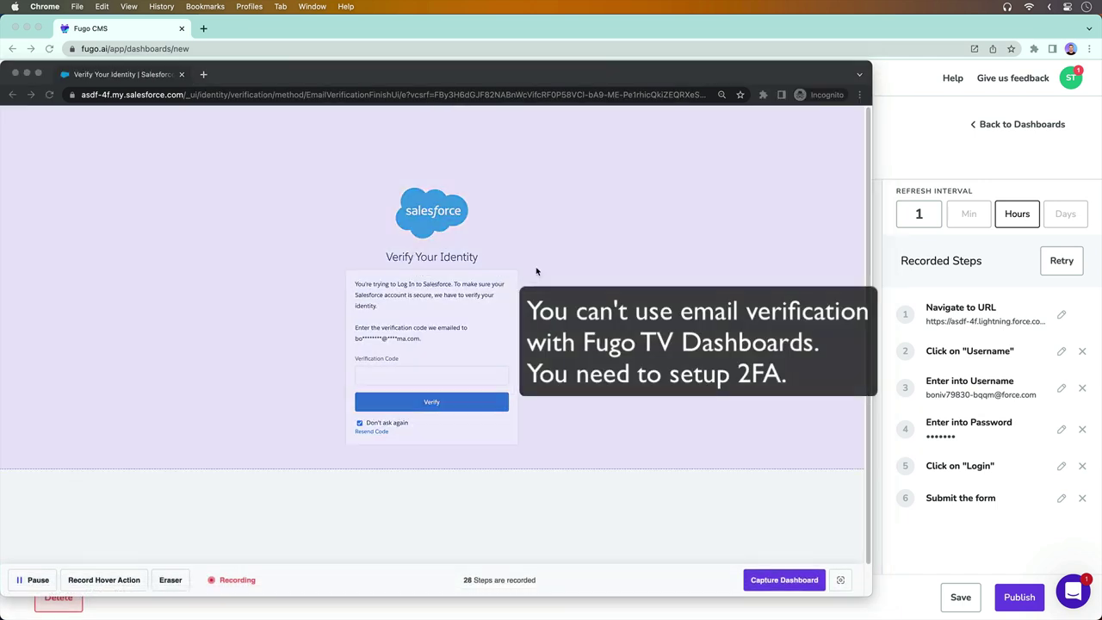
click(181, 75)
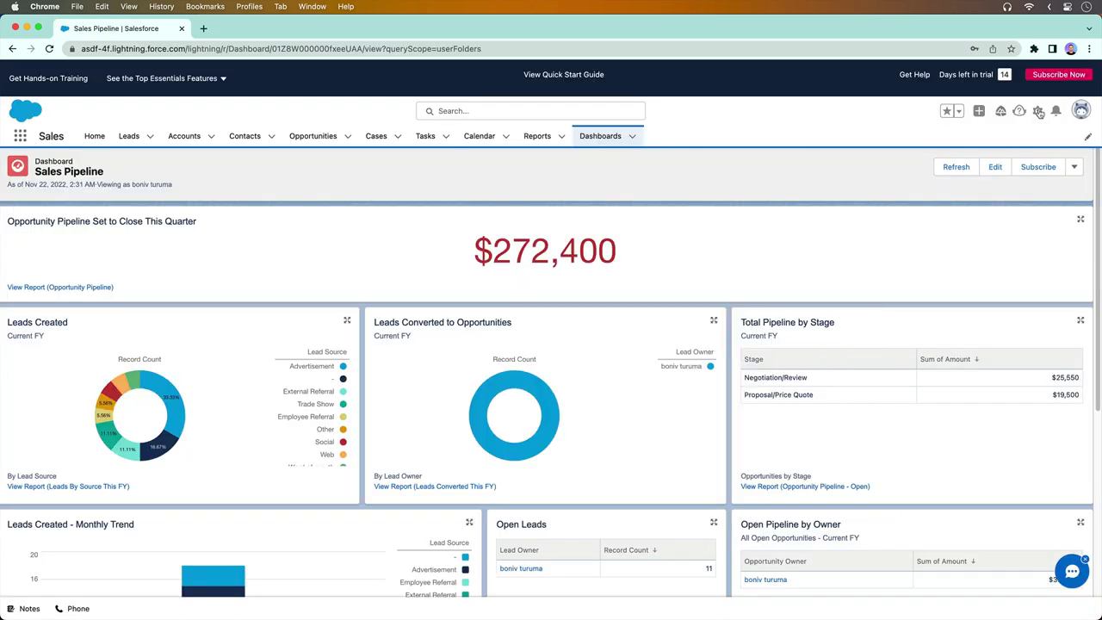
Under Settings > Advanced User Details, connect the One-Time Password Authenticator
click(1081, 110)
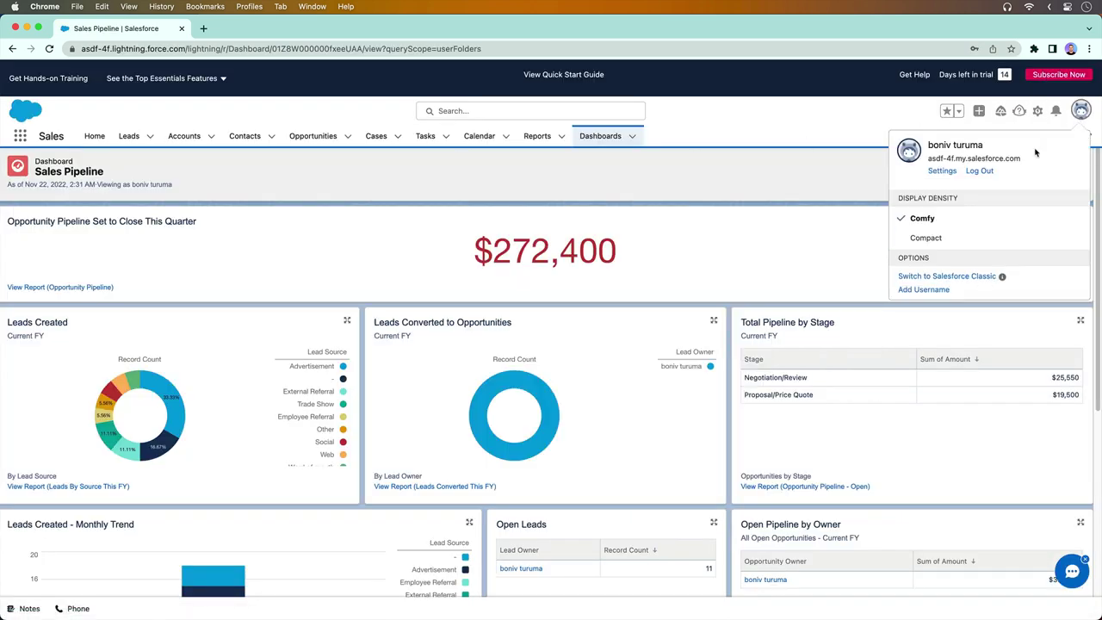
click(942, 171)
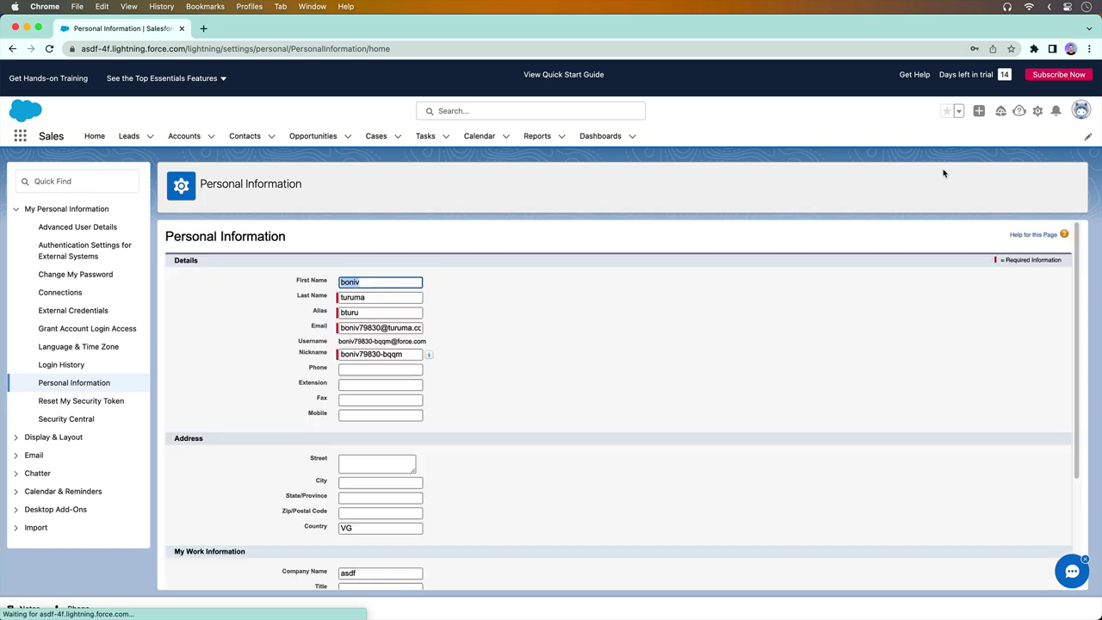
scroll(480, 297, down, 5)
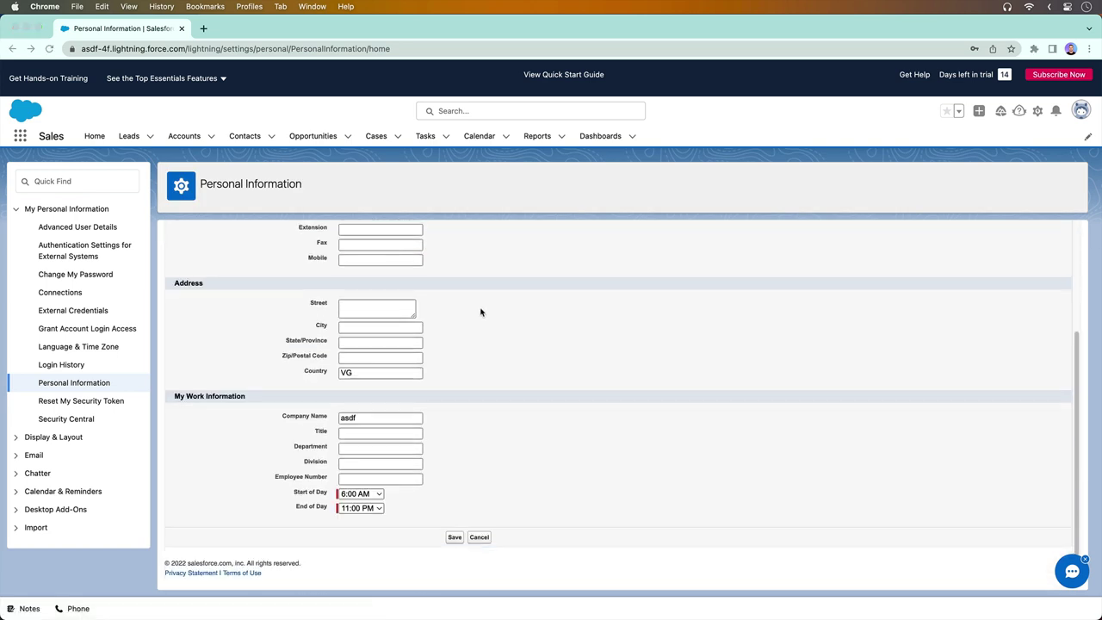
click(91, 228)
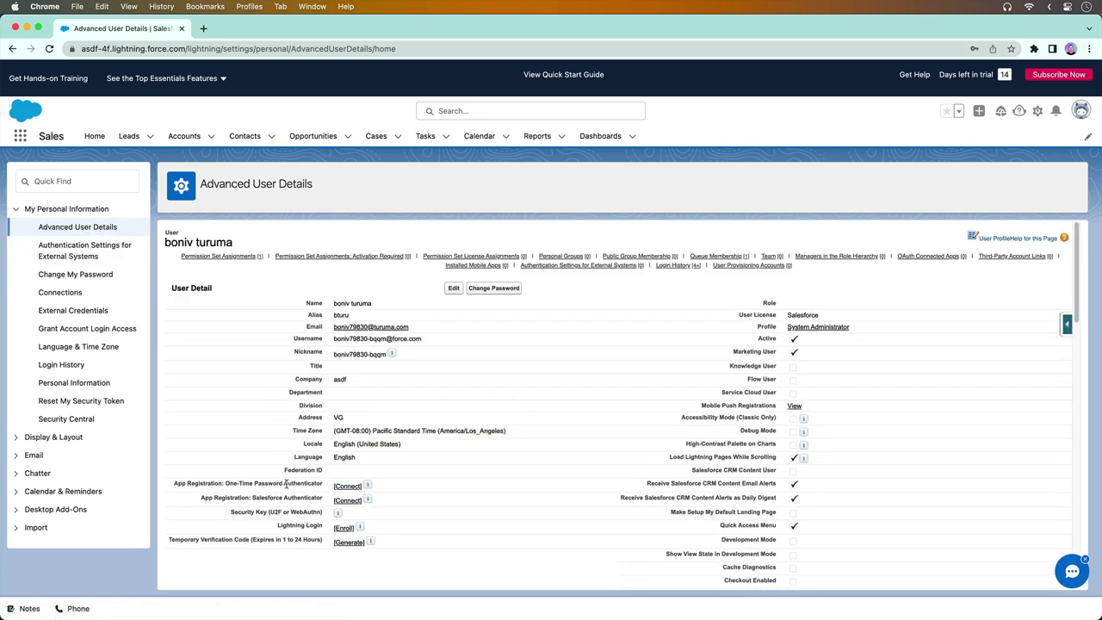
triple_click(286, 485)
click(353, 487)
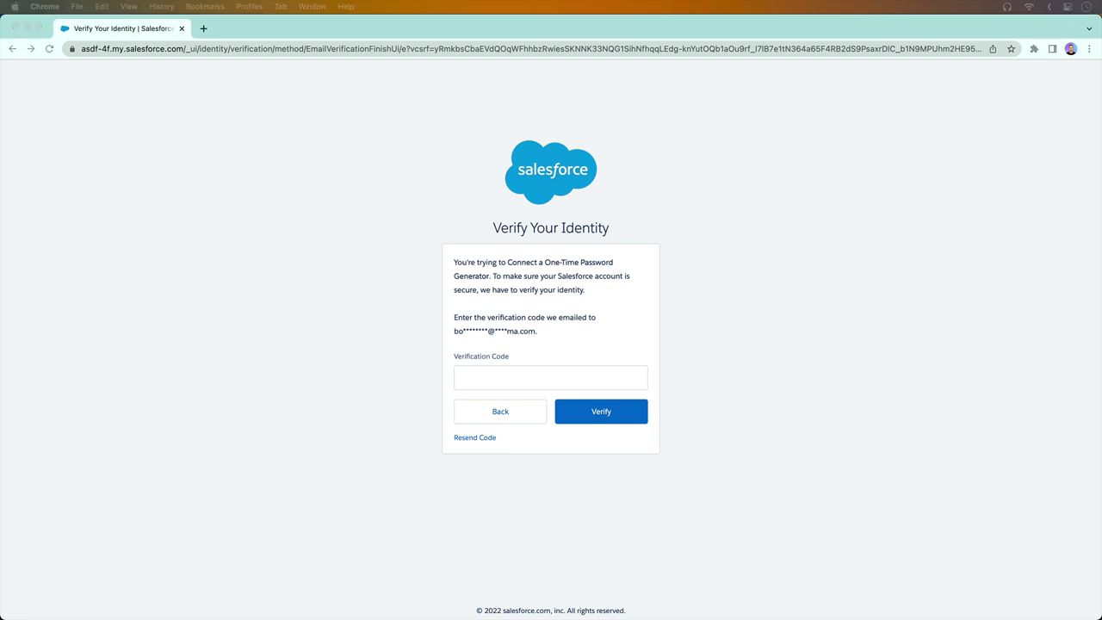
Verify your identity with the emailed verification code
click(489, 372)
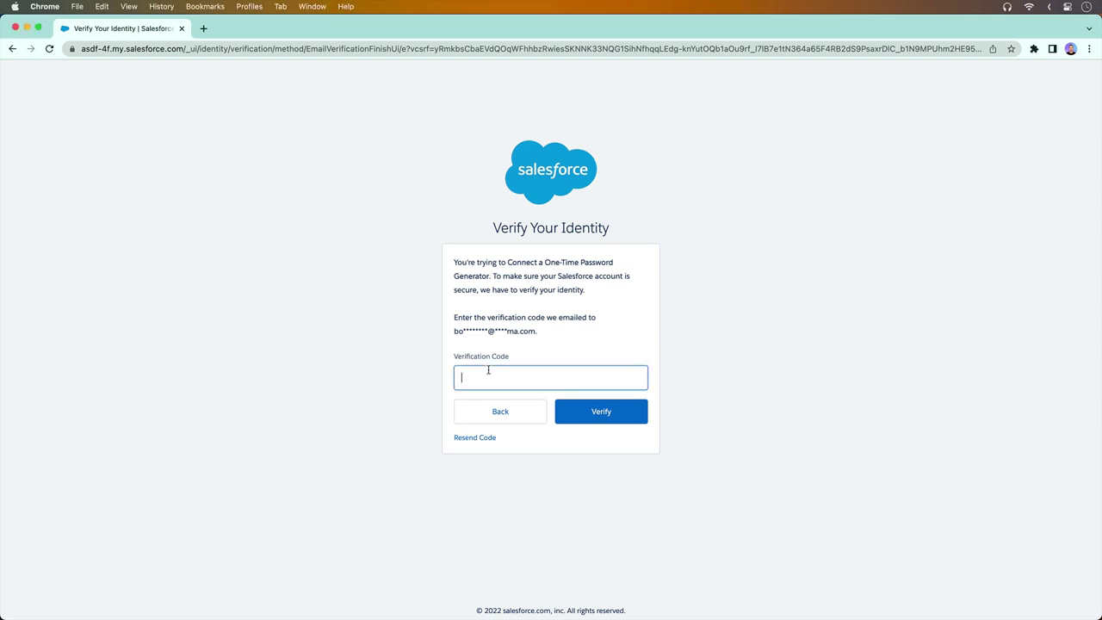
key(super+v)
click(596, 417)
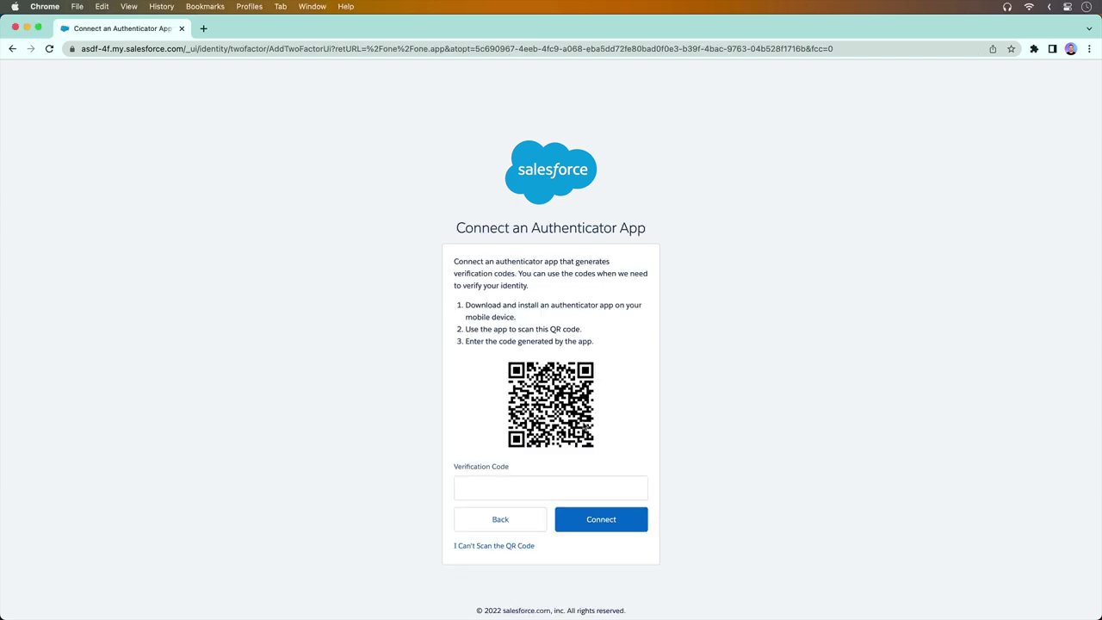
Show the authenticator setup key as text instead of a QR code and copy it
click(505, 547)
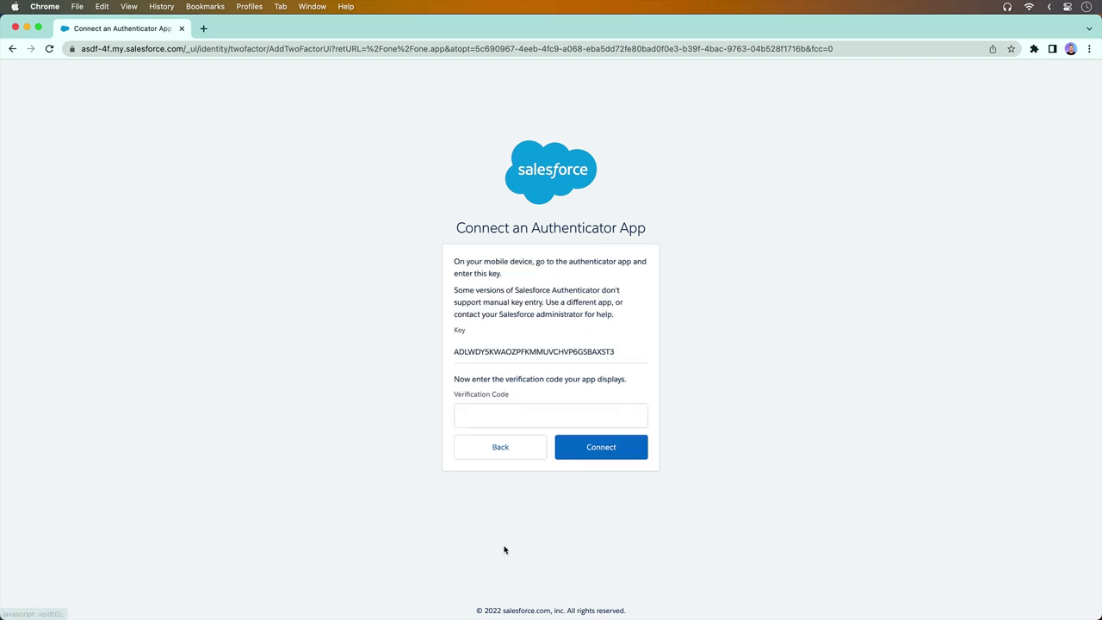
double_click(517, 353)
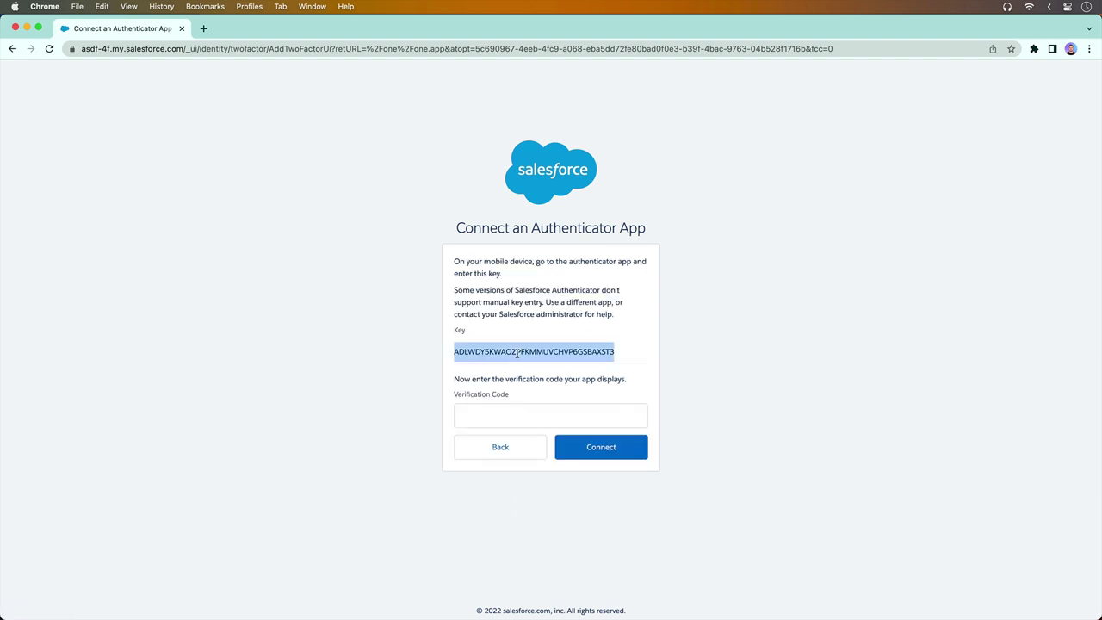
right_click(519, 353)
click(532, 376)
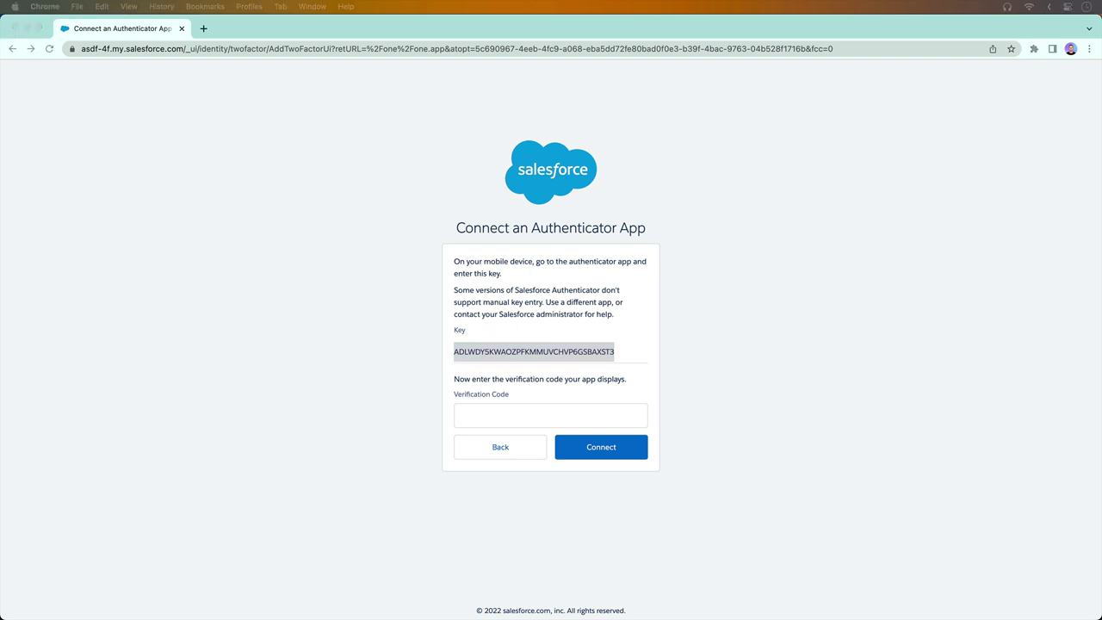
click(347, 266)
Paste the setup key into the TextEdit document and place Step Two beside the Salesforce form
right_click(242, 298)
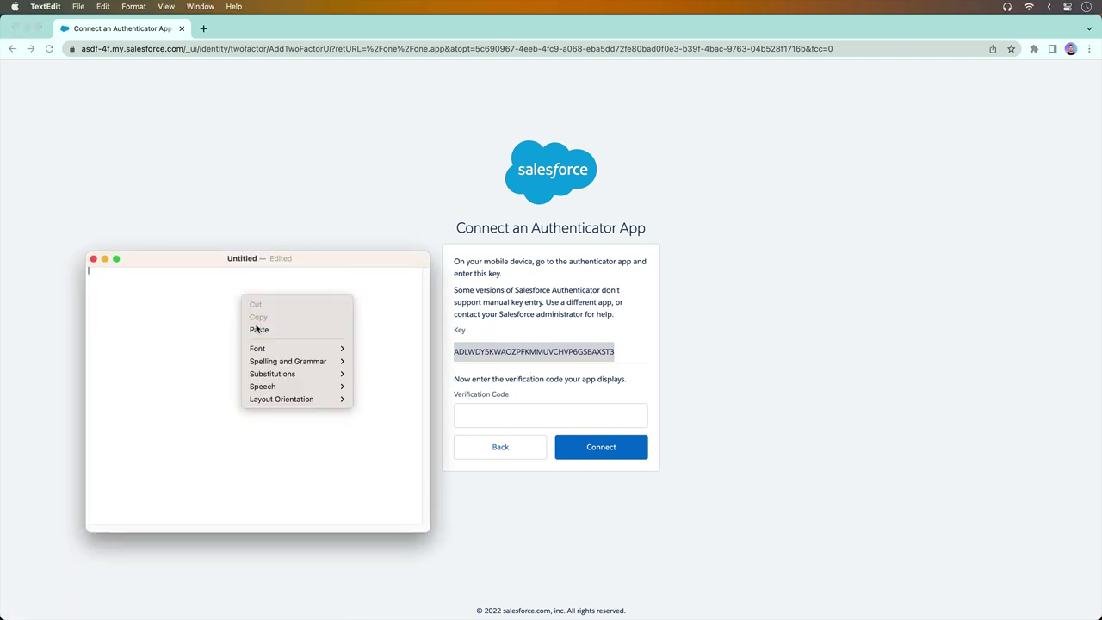
click(256, 329)
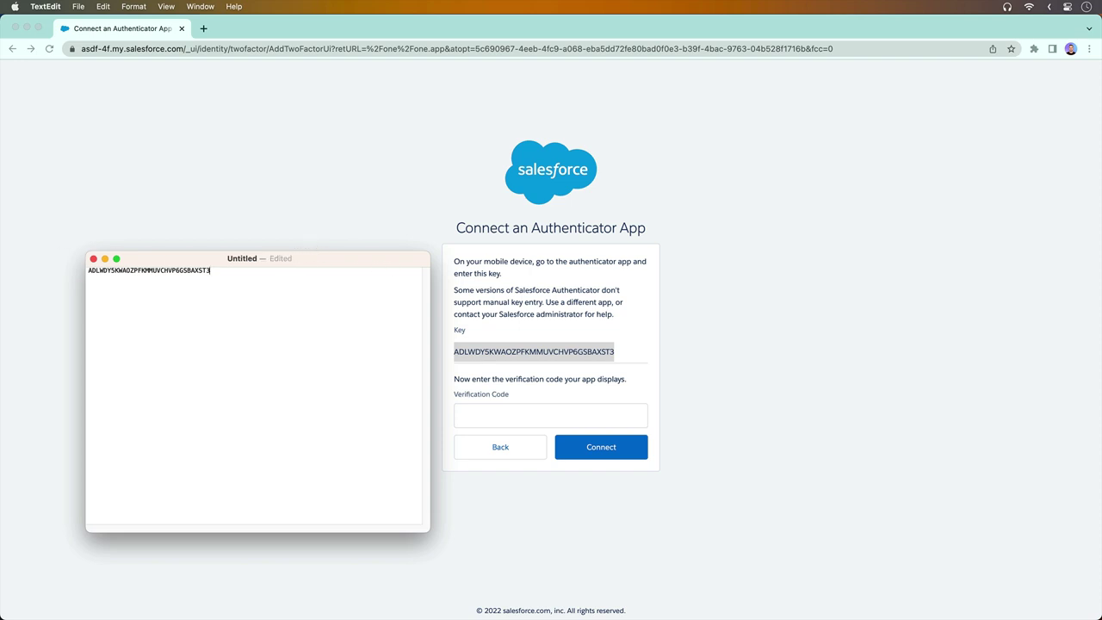
key(super+Tab)
drag(204, 289, 652, 204)
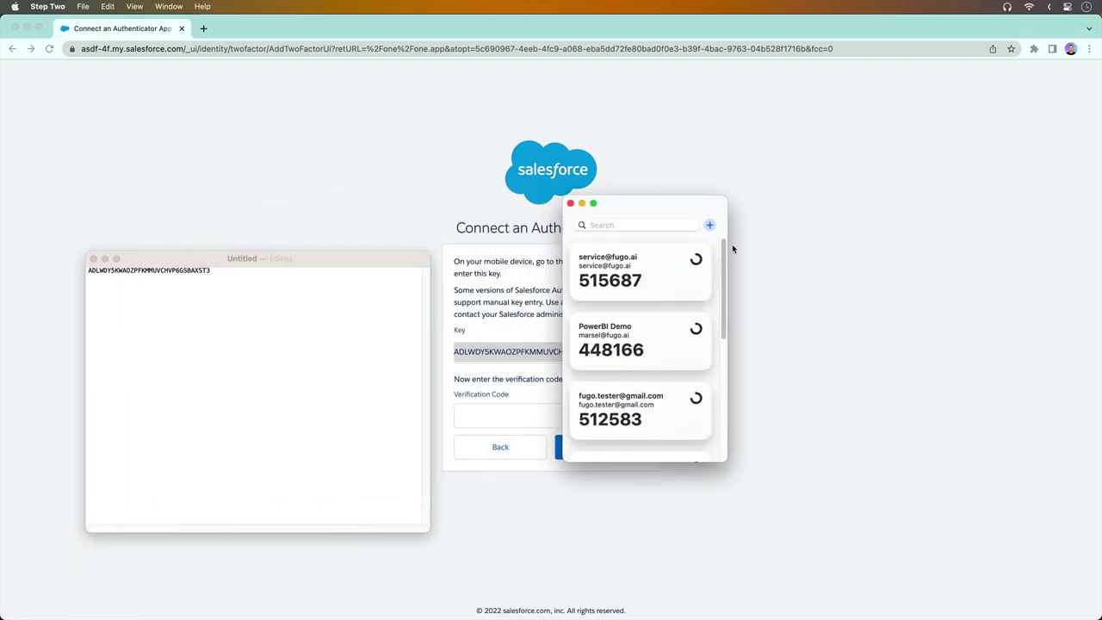
Manually add a Salesforce account in Step Two from the secret key and e-mail, then copy its code
click(711, 226)
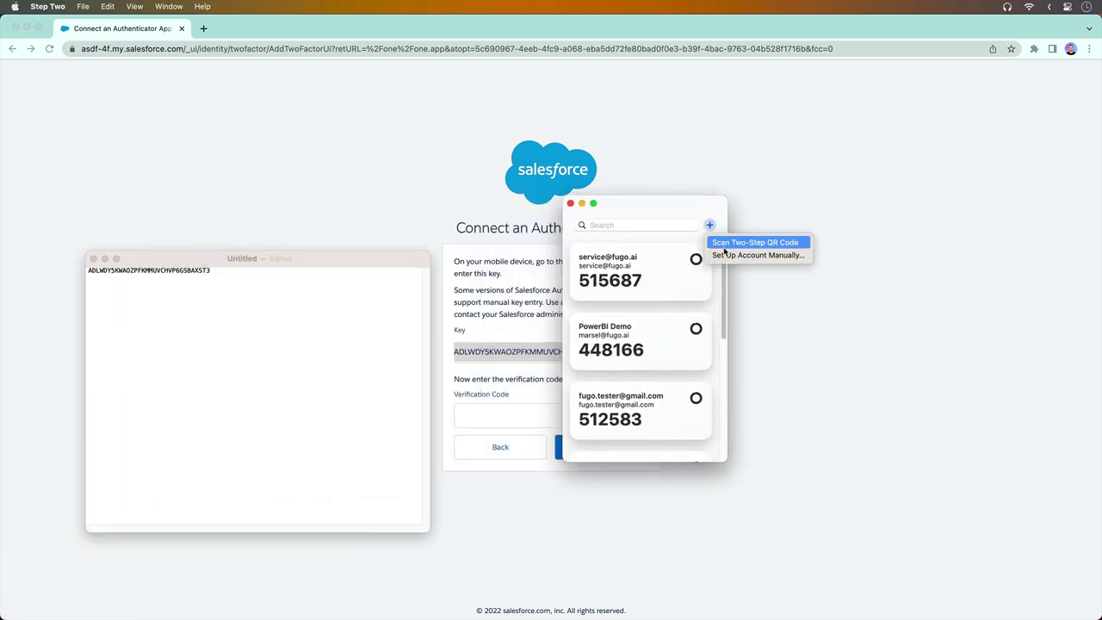
click(727, 254)
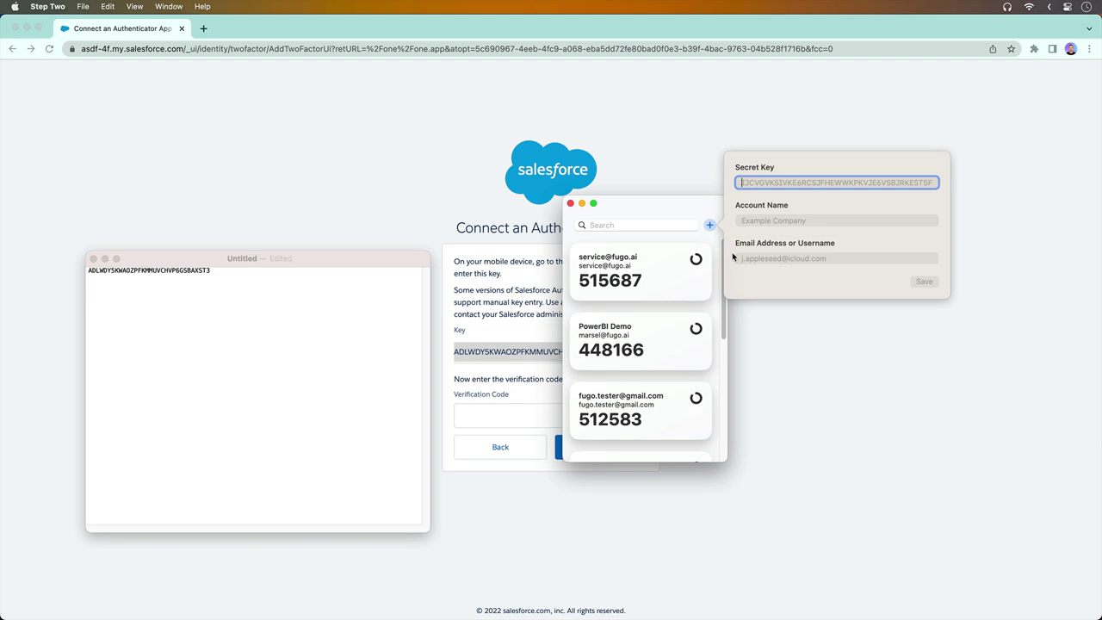
key(super+v)
click(768, 221)
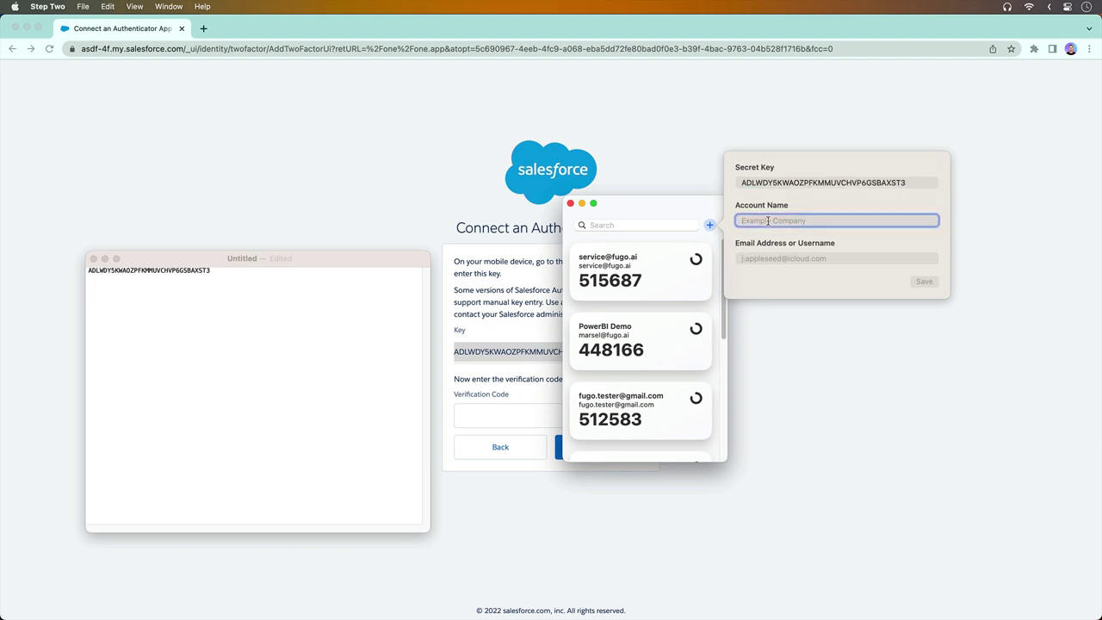
text(Salesforce)
key(Tab)
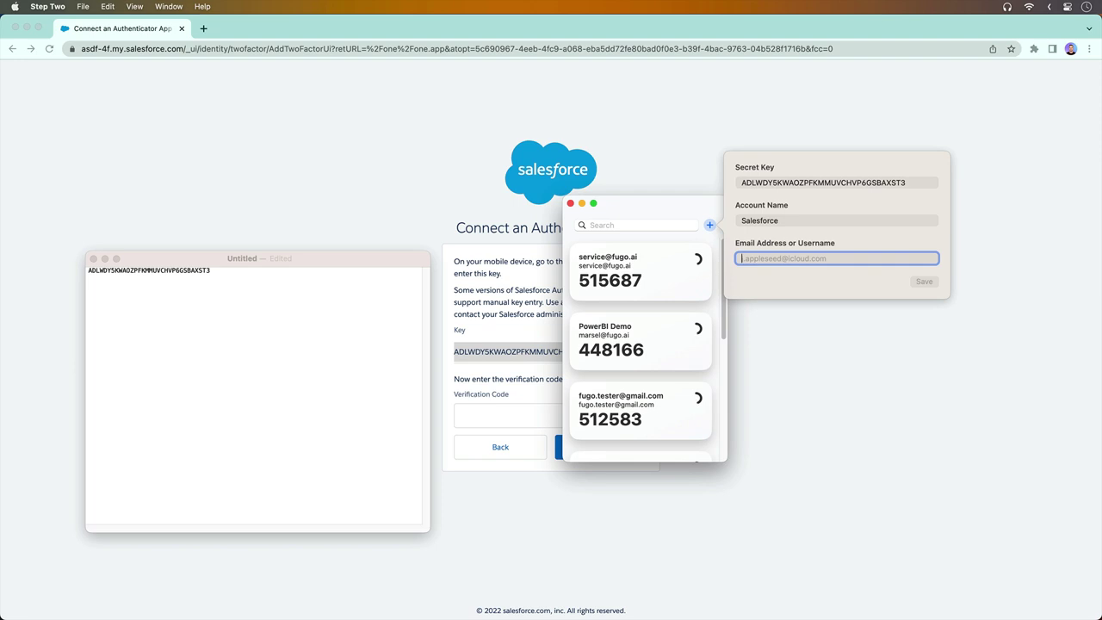
key(super+v)
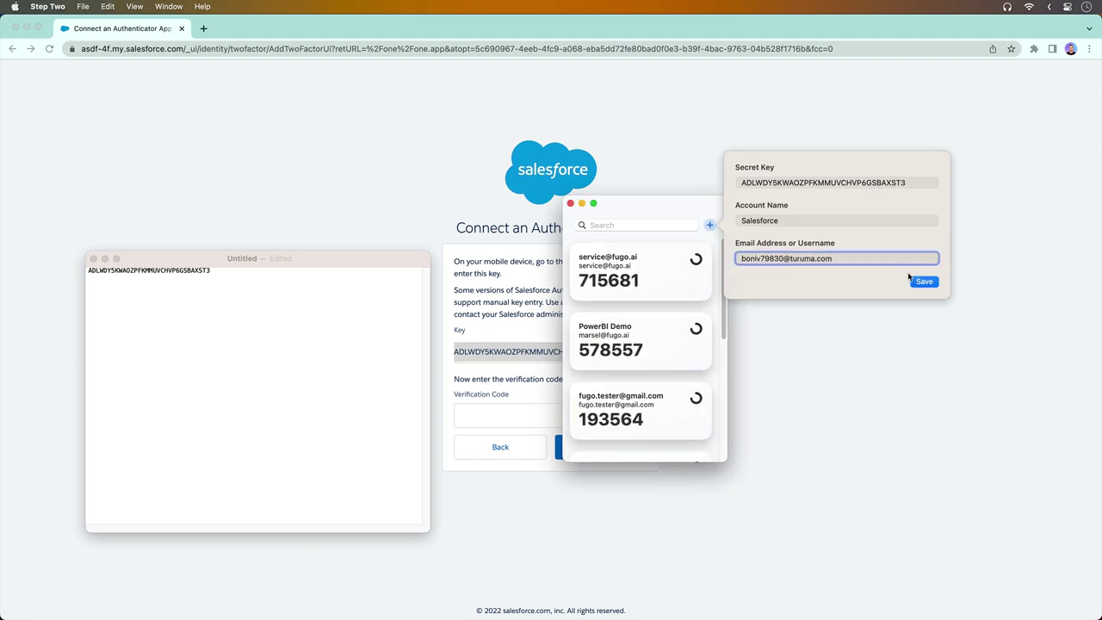
click(933, 284)
click(655, 280)
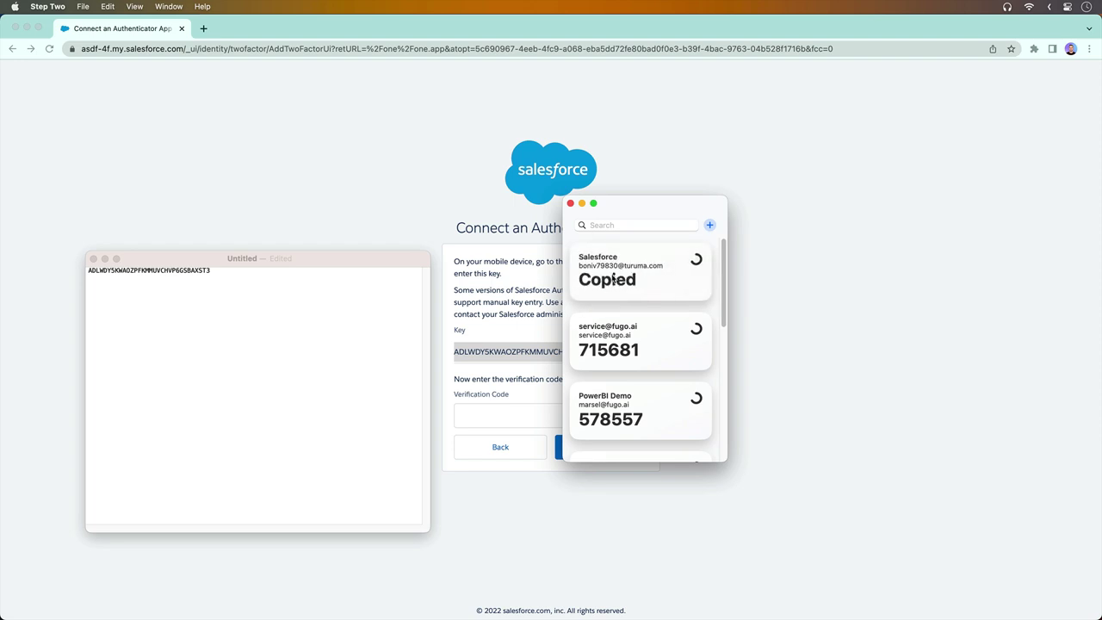
click(507, 418)
Paste the Step Two code into Verification Code and connect the authenticator app
click(508, 415)
right_click(508, 415)
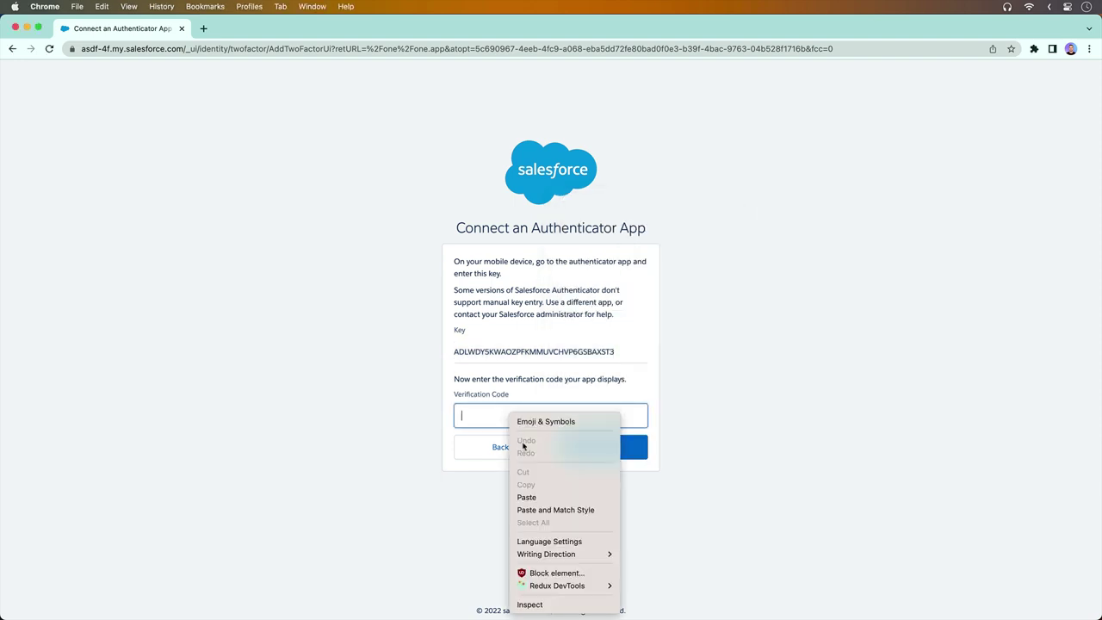
click(532, 499)
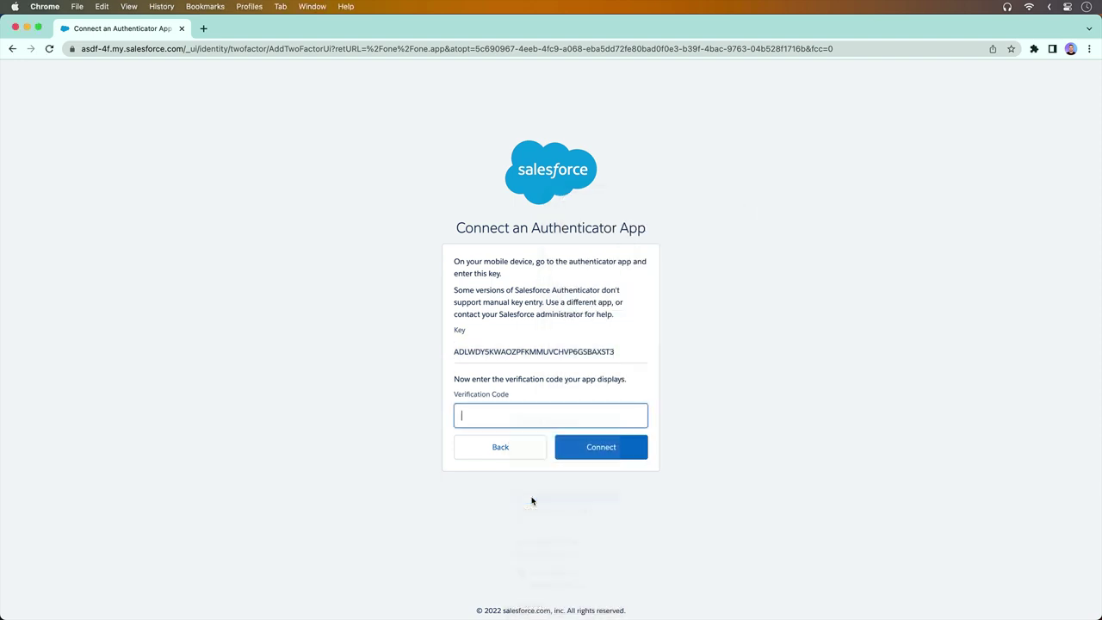
click(592, 452)
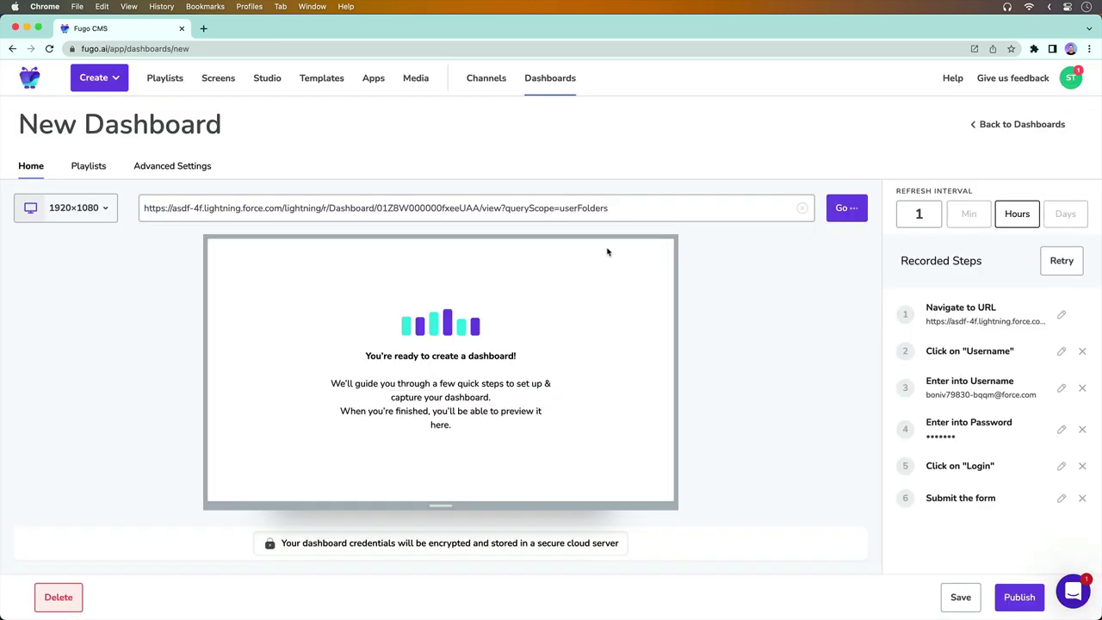
Load the Salesforce page in the recorder and log in with the username and password
click(844, 208)
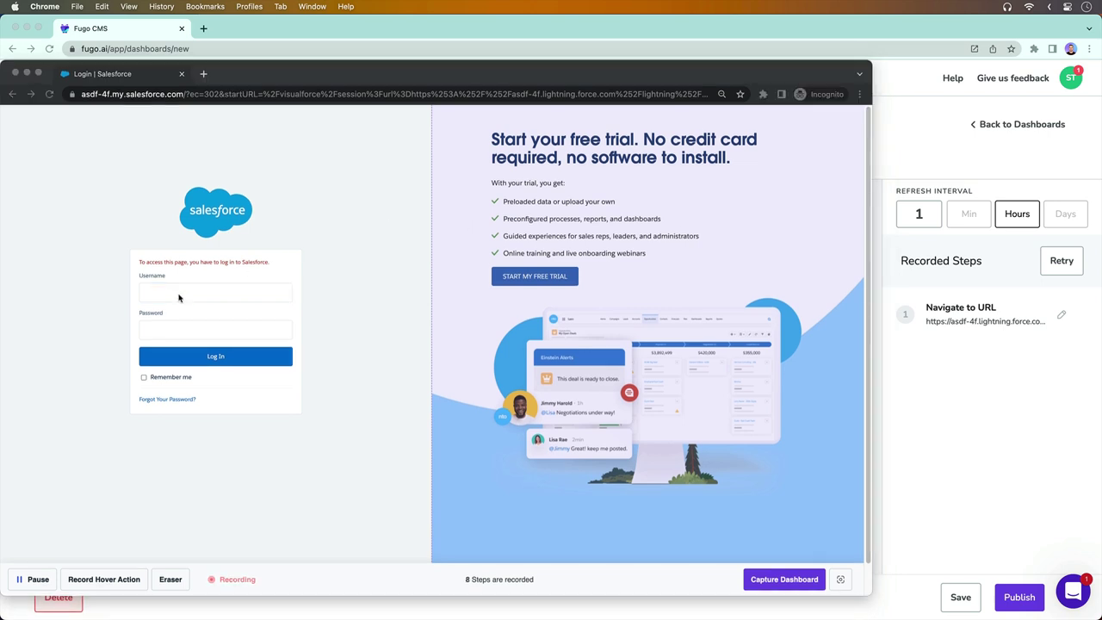
click(178, 297)
right_click(178, 292)
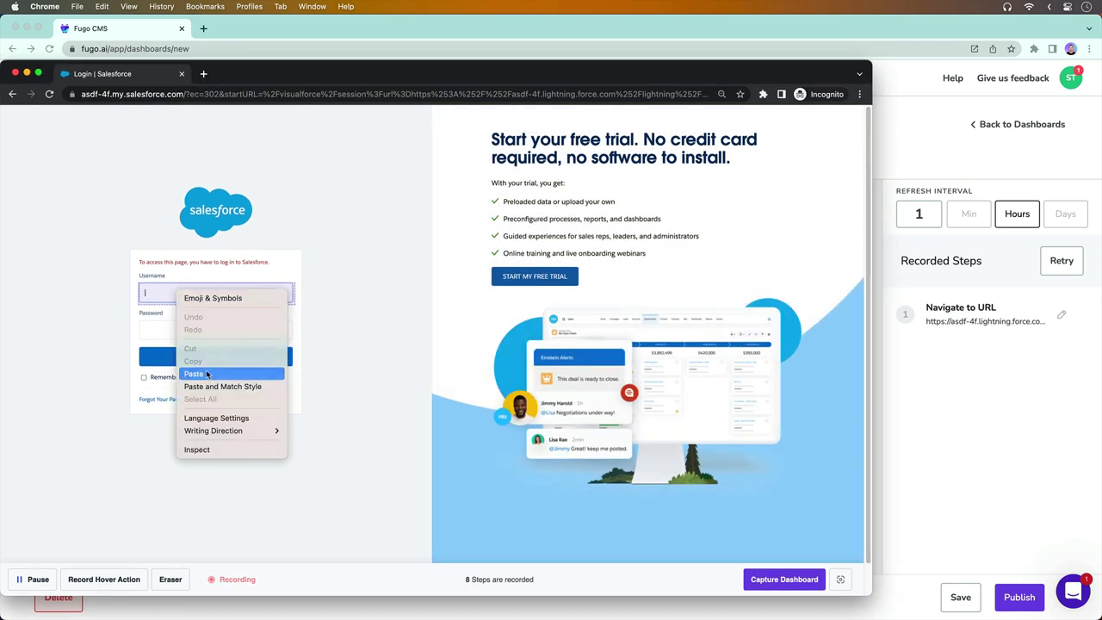
click(207, 374)
click(190, 334)
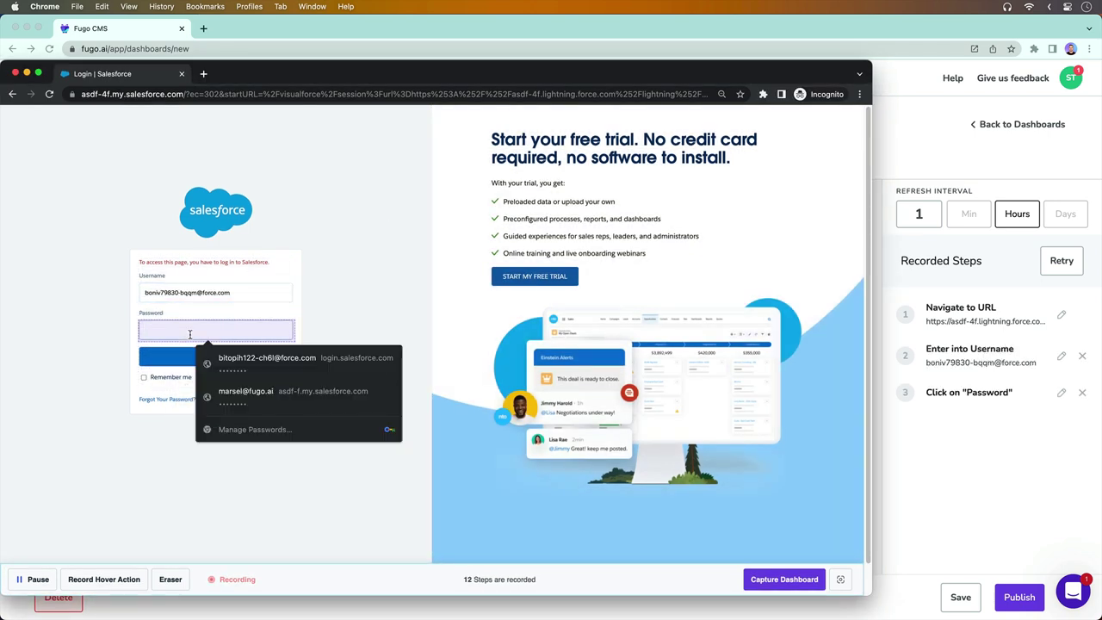
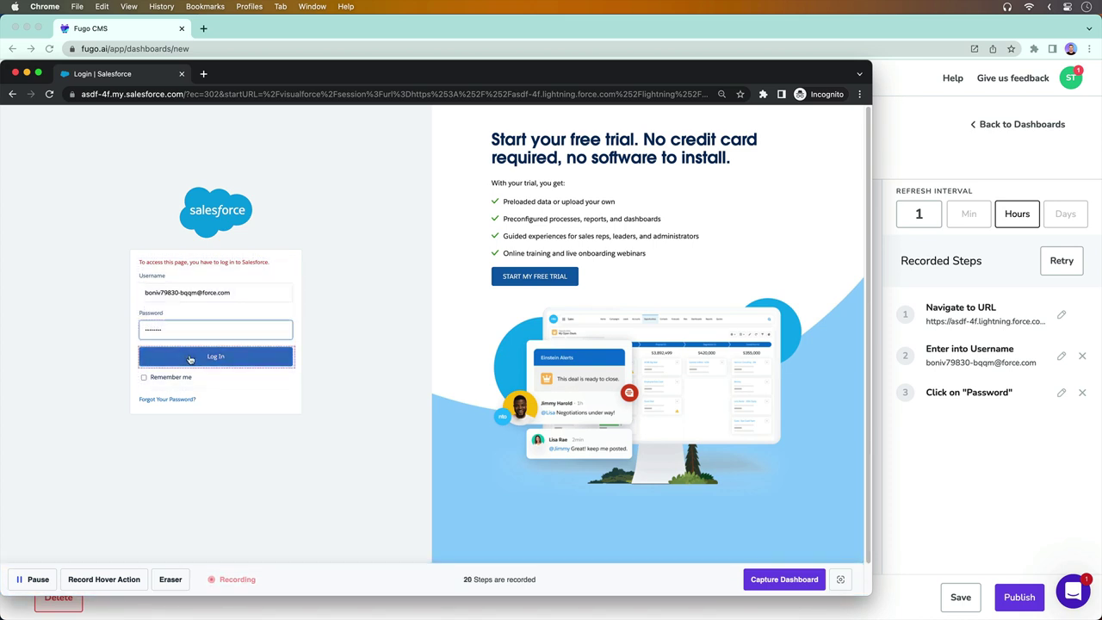
click(190, 357)
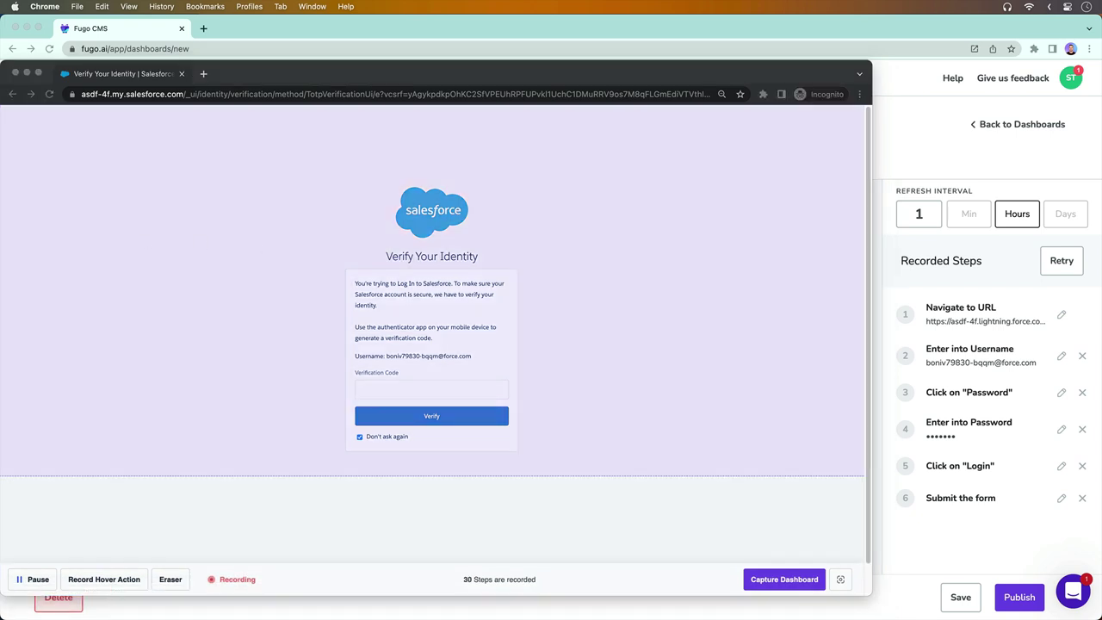
Pass two-factor verification using the current Step Two code to reach the dashboard
click(206, 325)
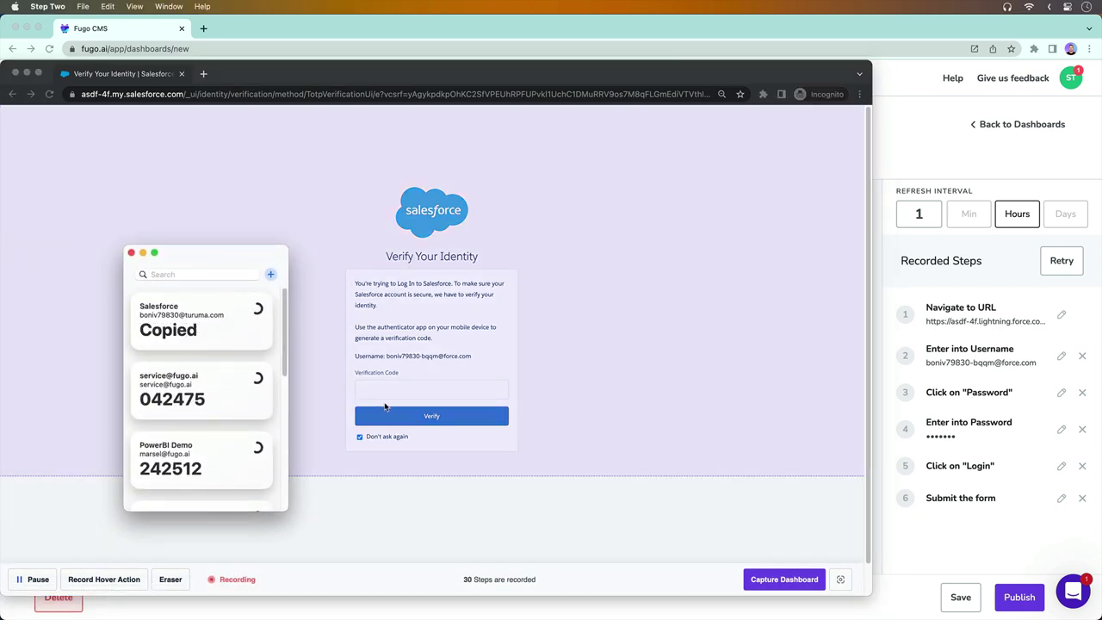
click(414, 390)
right_click(411, 390)
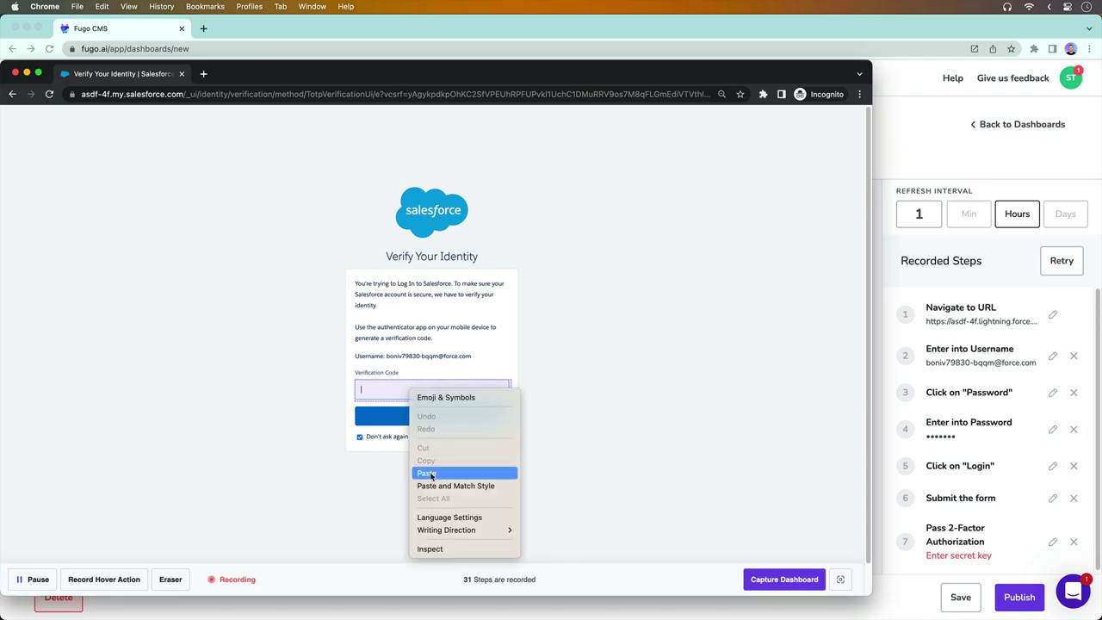
click(427, 473)
click(434, 418)
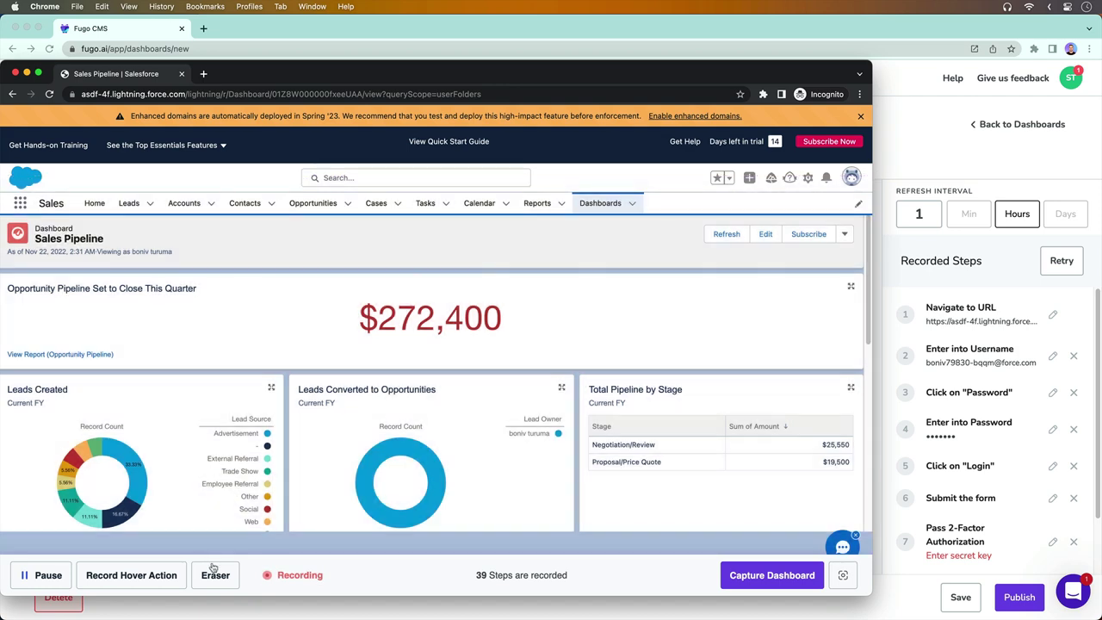
Erase the Enhanced domains banner, trial bar, logo/search header and navigation tabs from the page
click(215, 575)
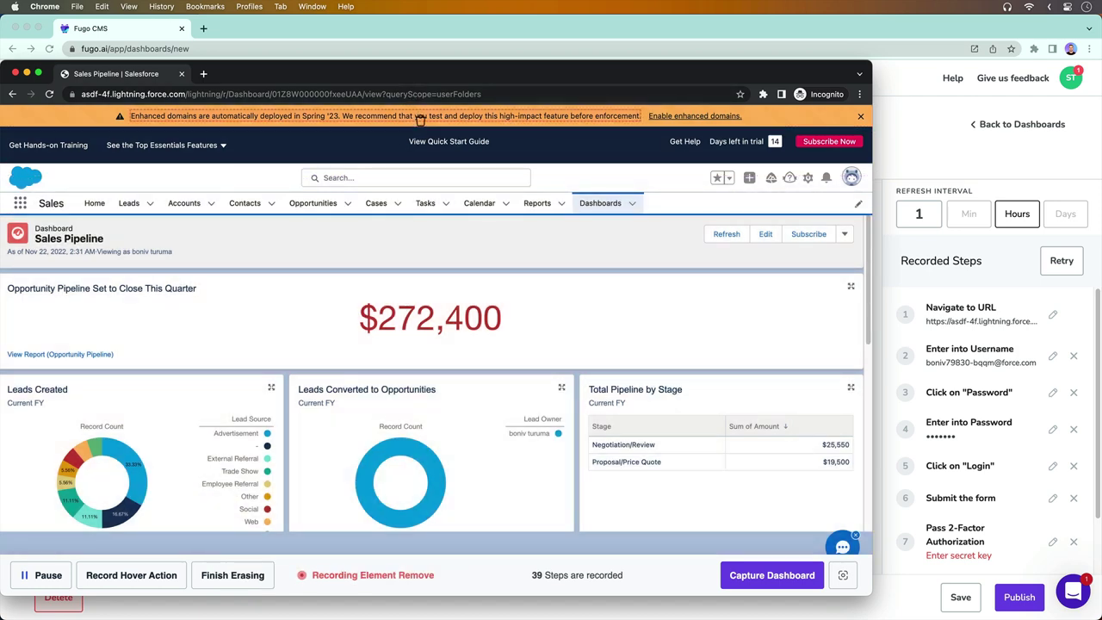
click(586, 119)
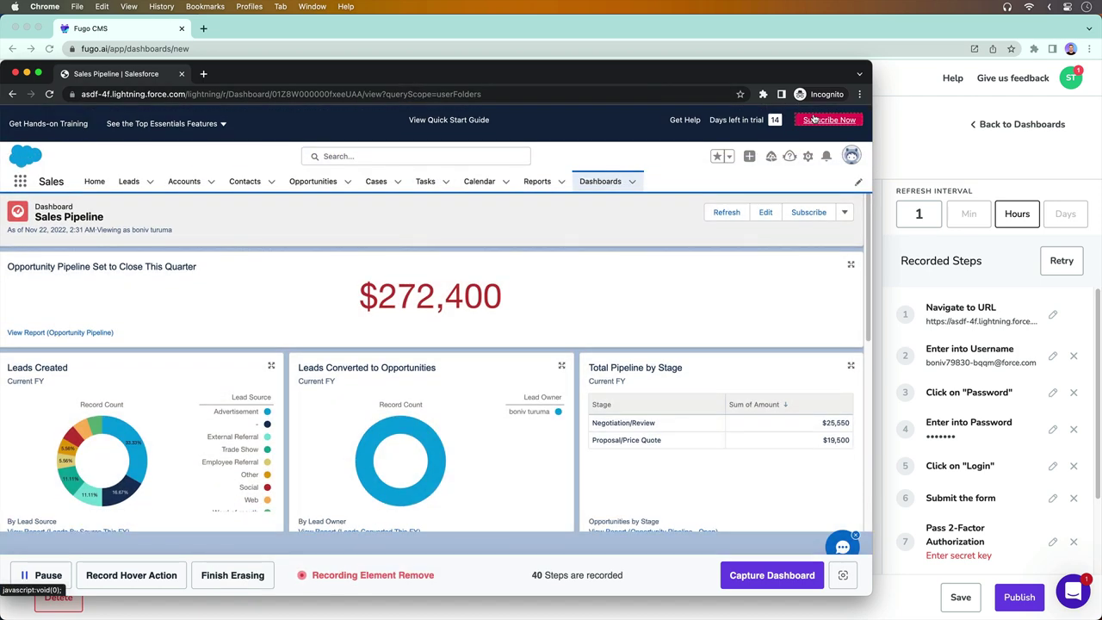
click(585, 120)
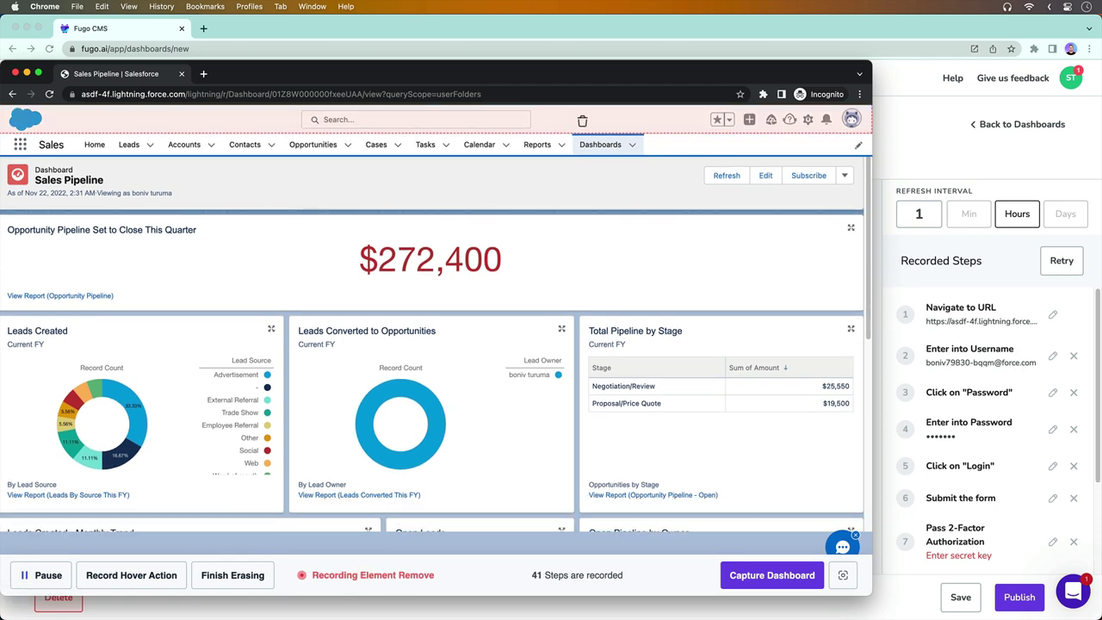
click(585, 119)
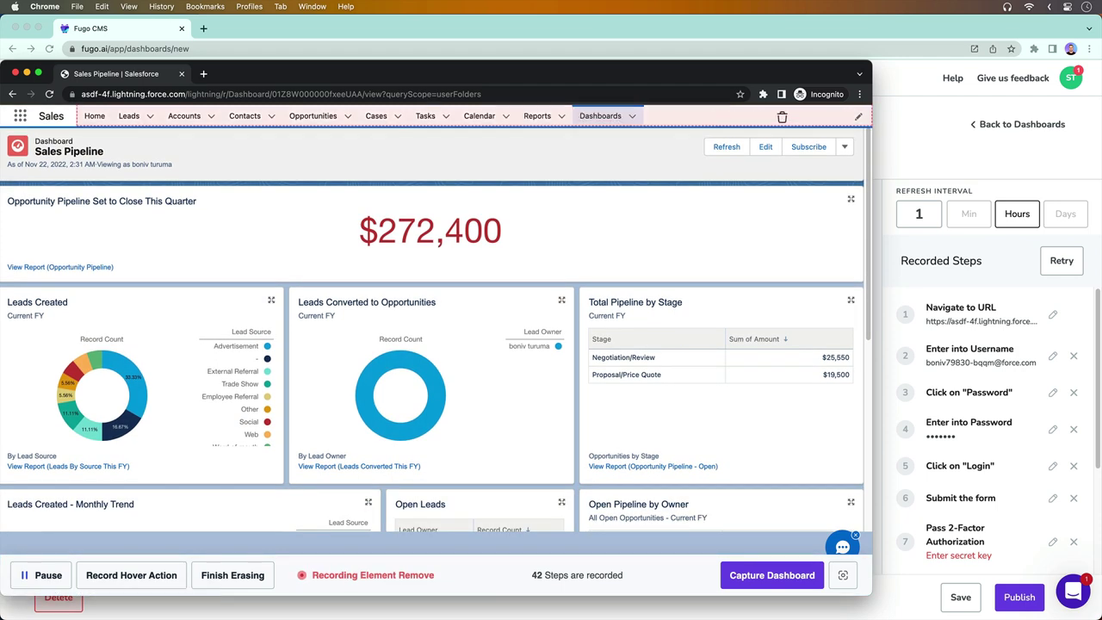
click(784, 116)
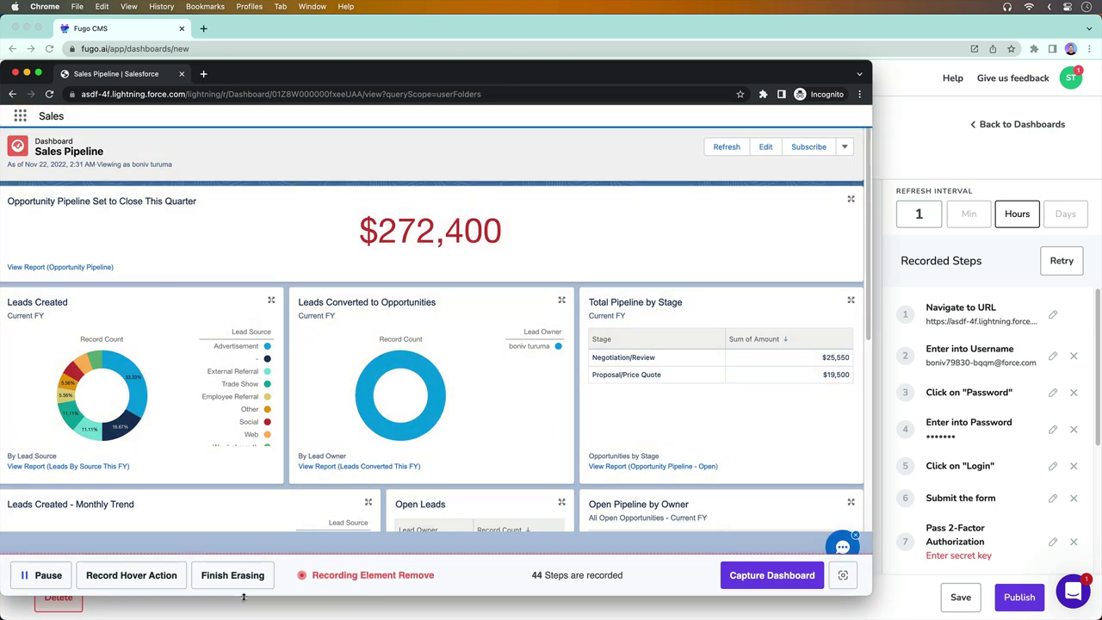
click(232, 575)
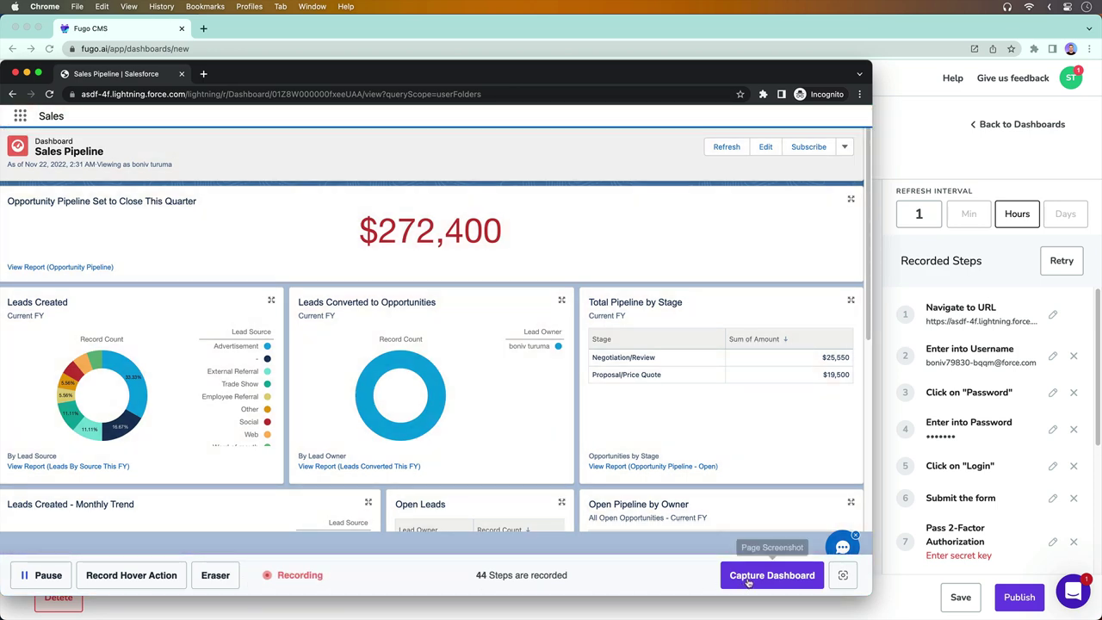
click(845, 578)
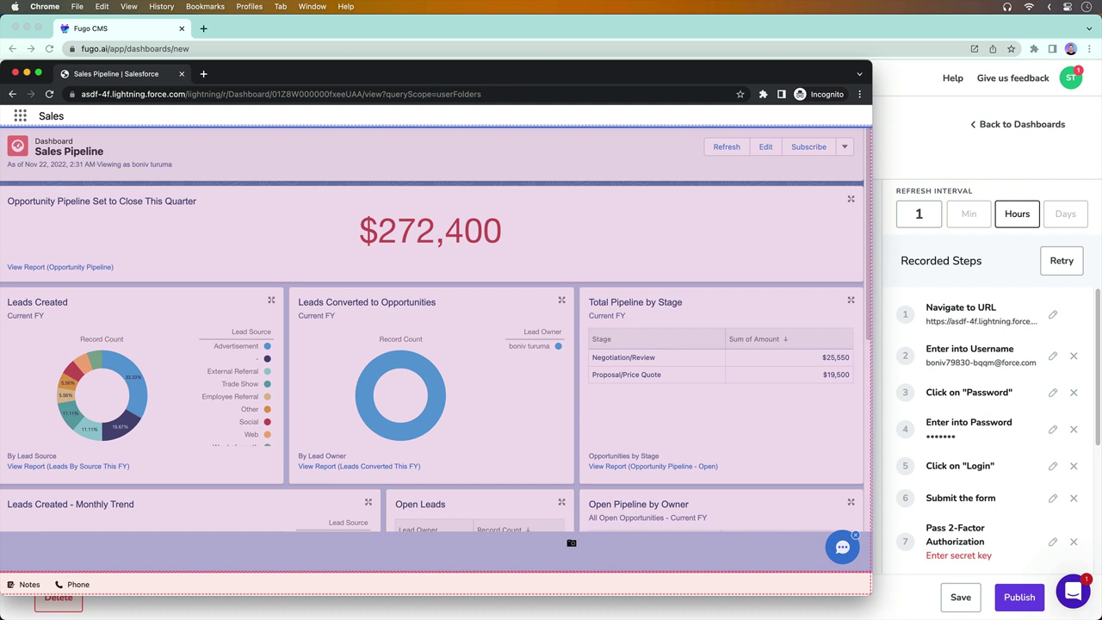
Mark the dashboard area for capture and copy the 2FA secret key from TextEdit
click(571, 542)
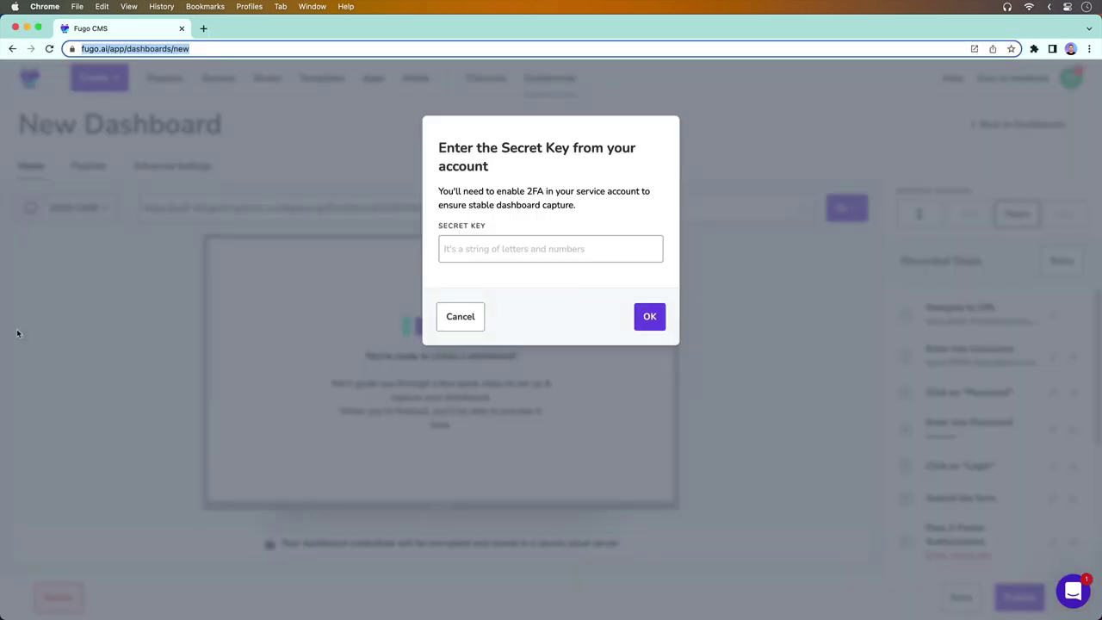
key(super+Tab)
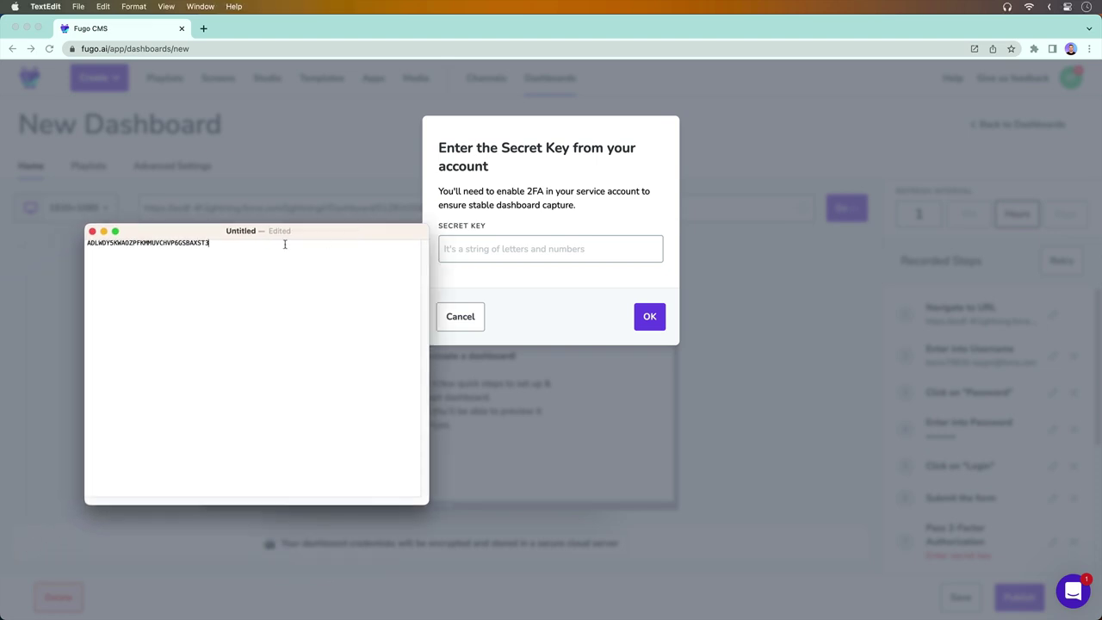
double_click(148, 247)
right_click(149, 247)
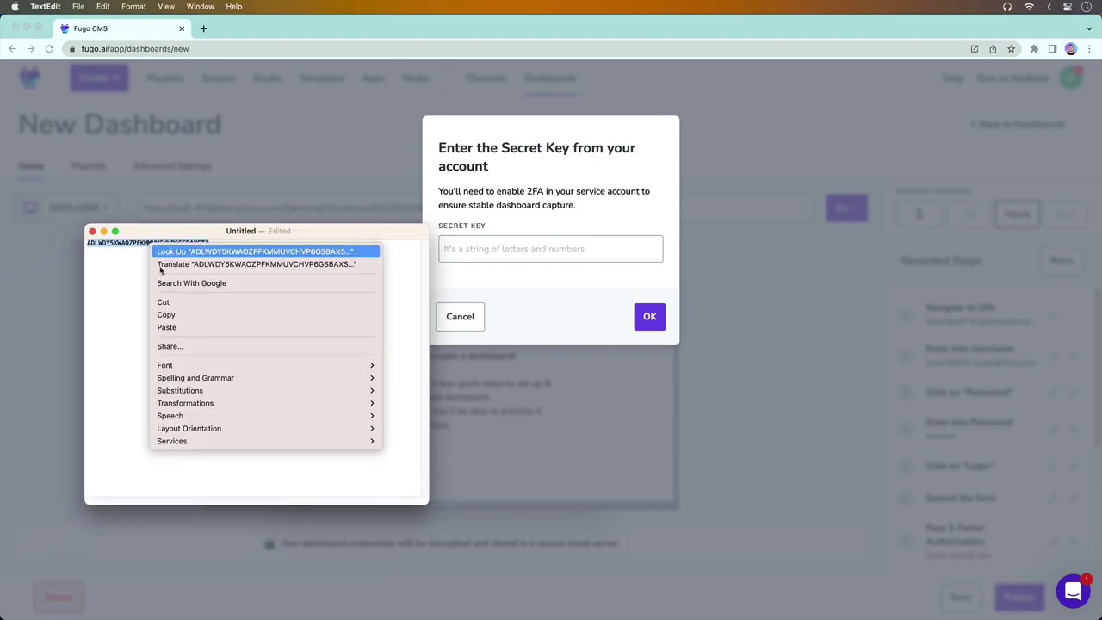
click(184, 315)
Paste the secret key into Fugo's Secret Key field and confirm to load the capture
key(super+Tab)
click(545, 249)
right_click(543, 252)
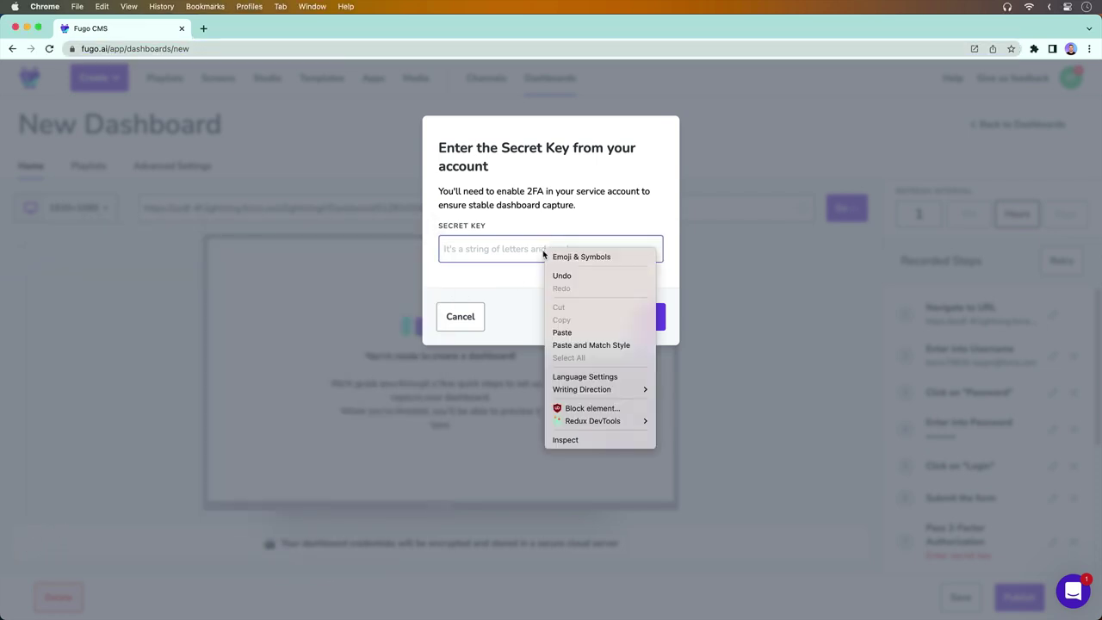
click(561, 333)
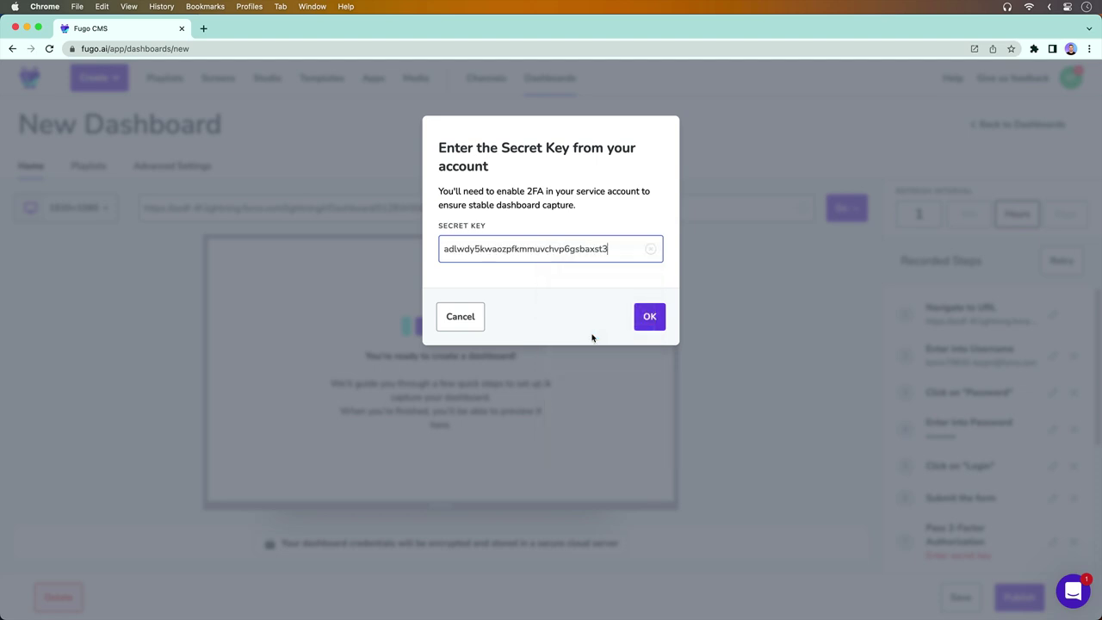
click(650, 317)
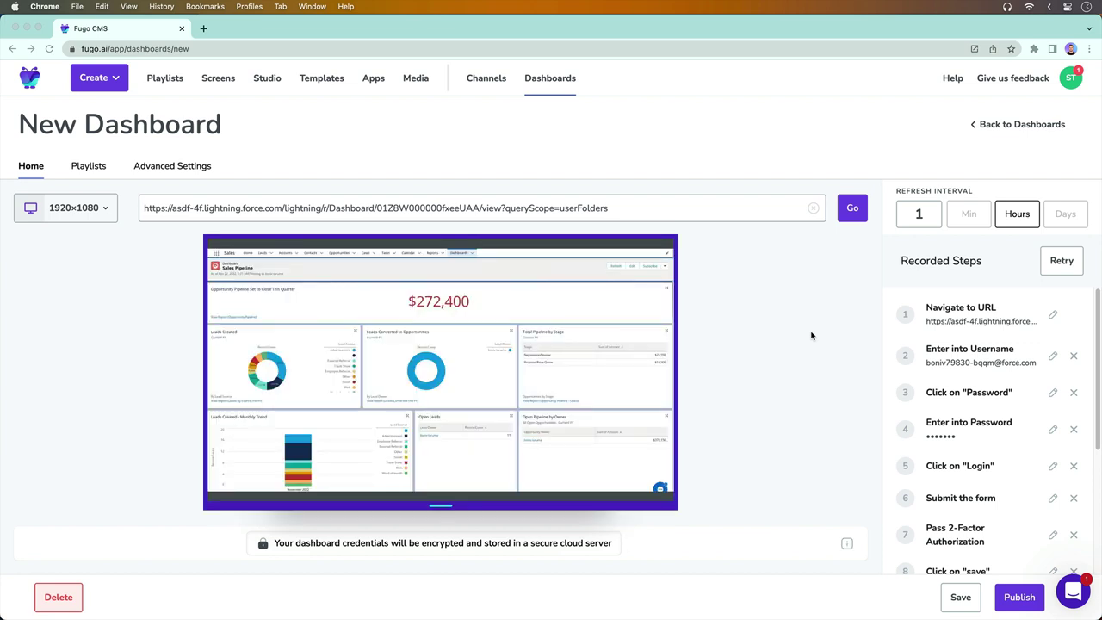
Rename the new dashboard to 'Sales Pipeline' and save it
triple_click(171, 126)
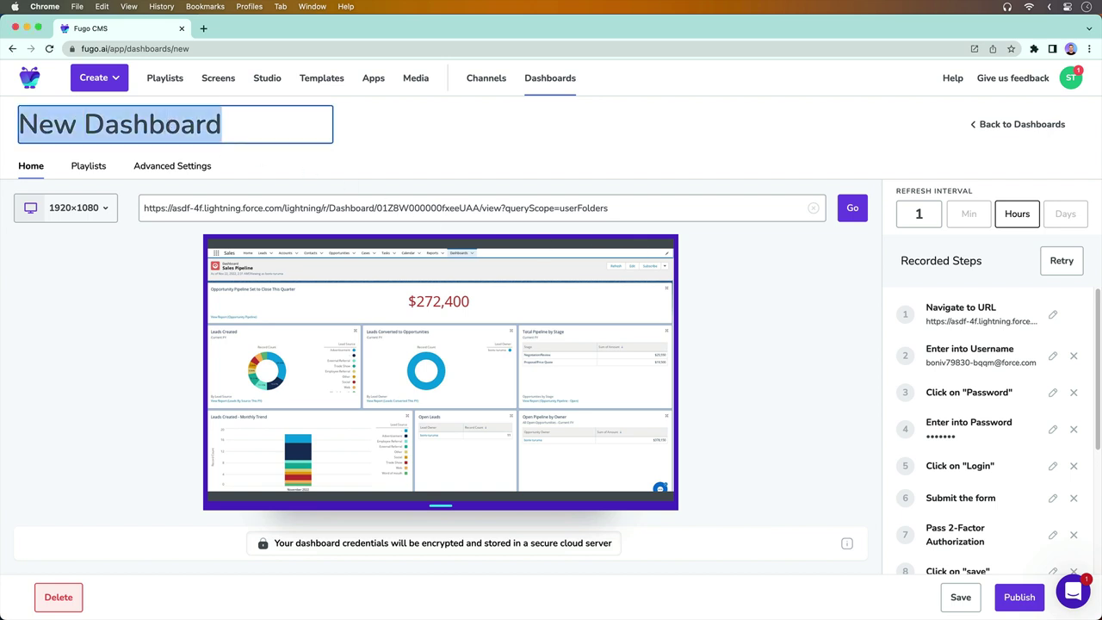
text(Sales Pipeline)
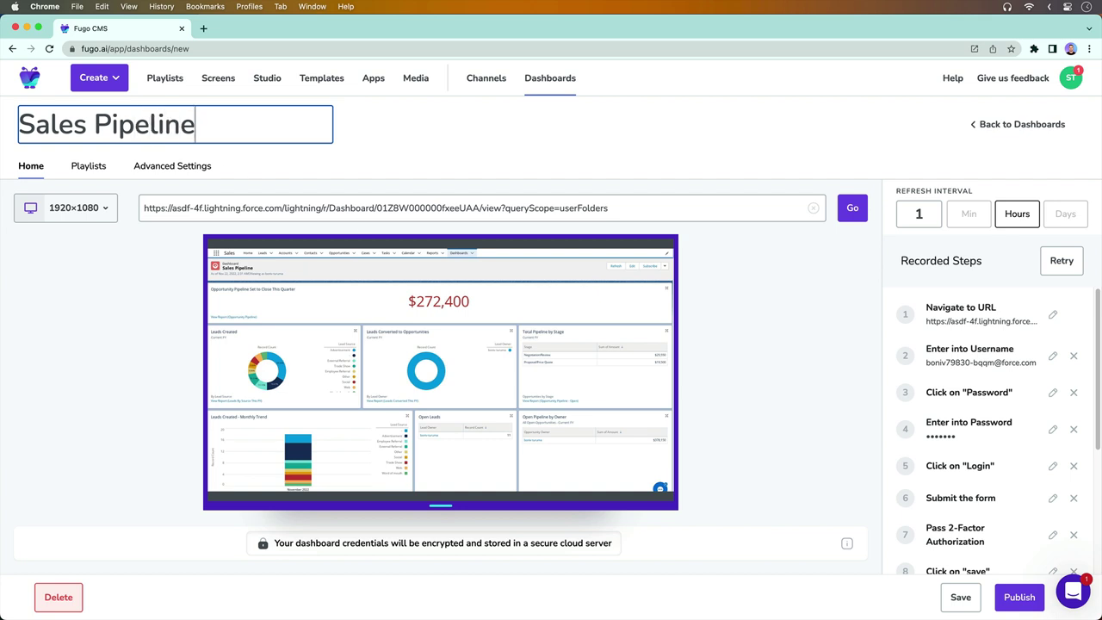
click(957, 596)
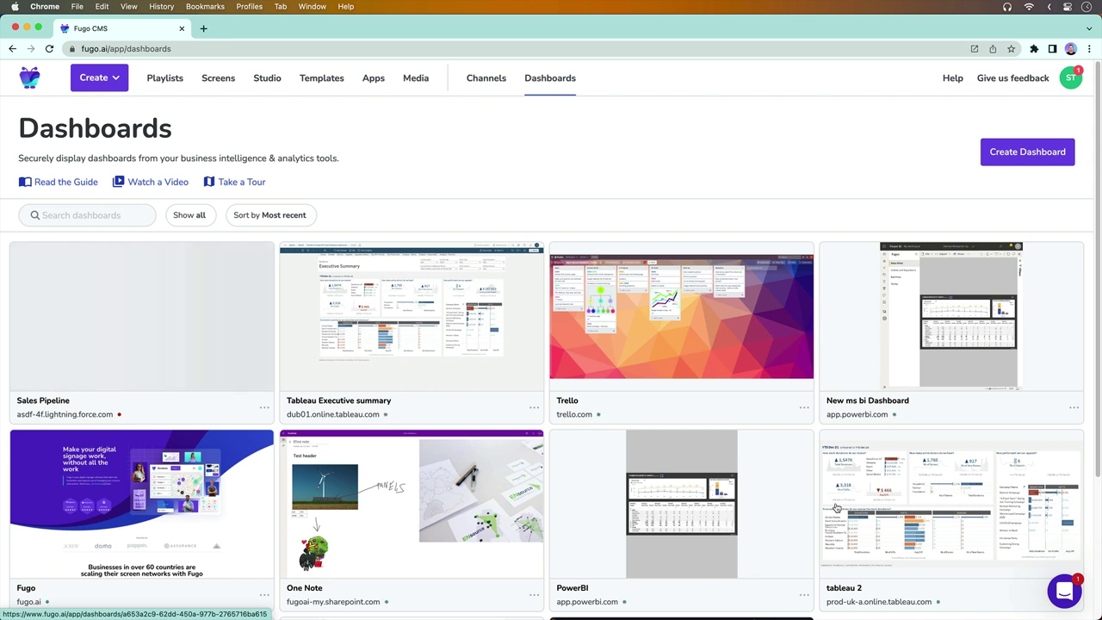
Create new Studio content and drag the Sales Pipeline dashboard onto its slide
click(115, 78)
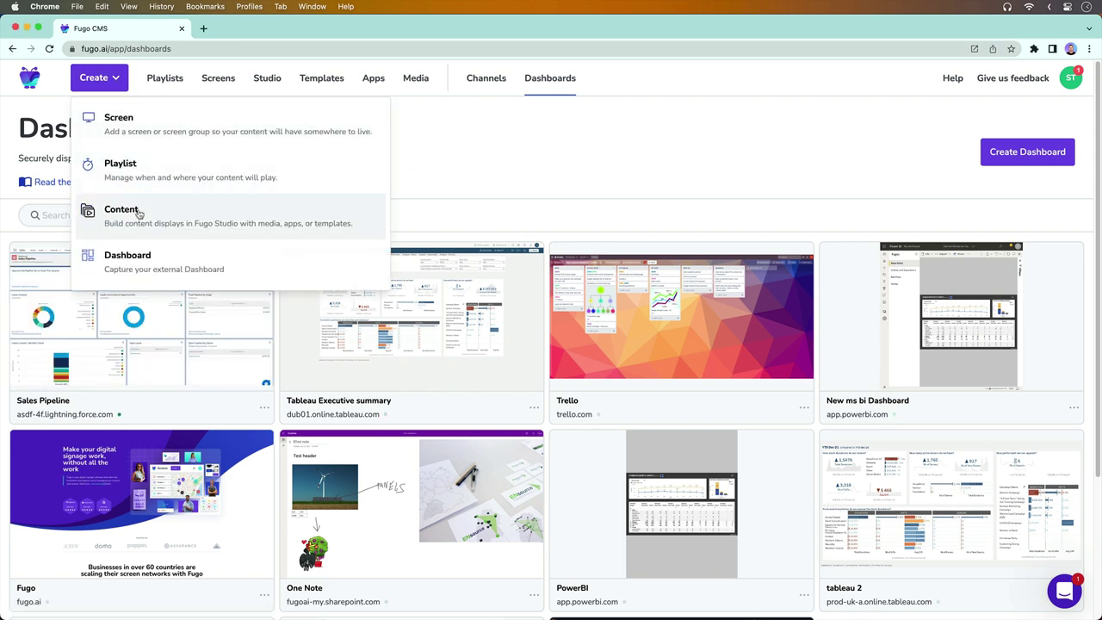
click(138, 215)
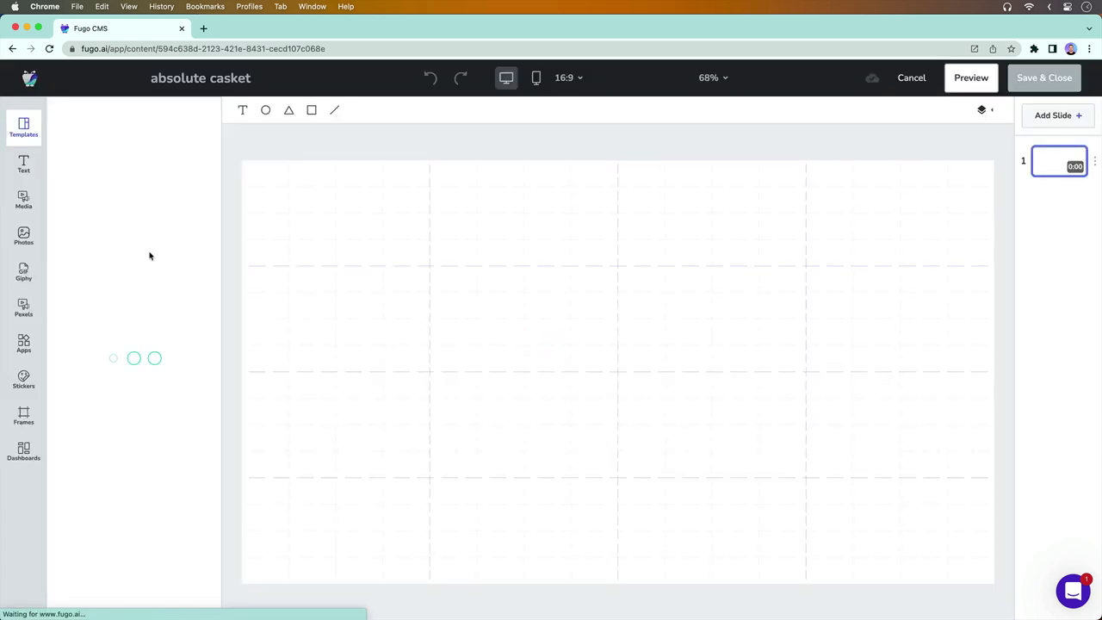
click(31, 450)
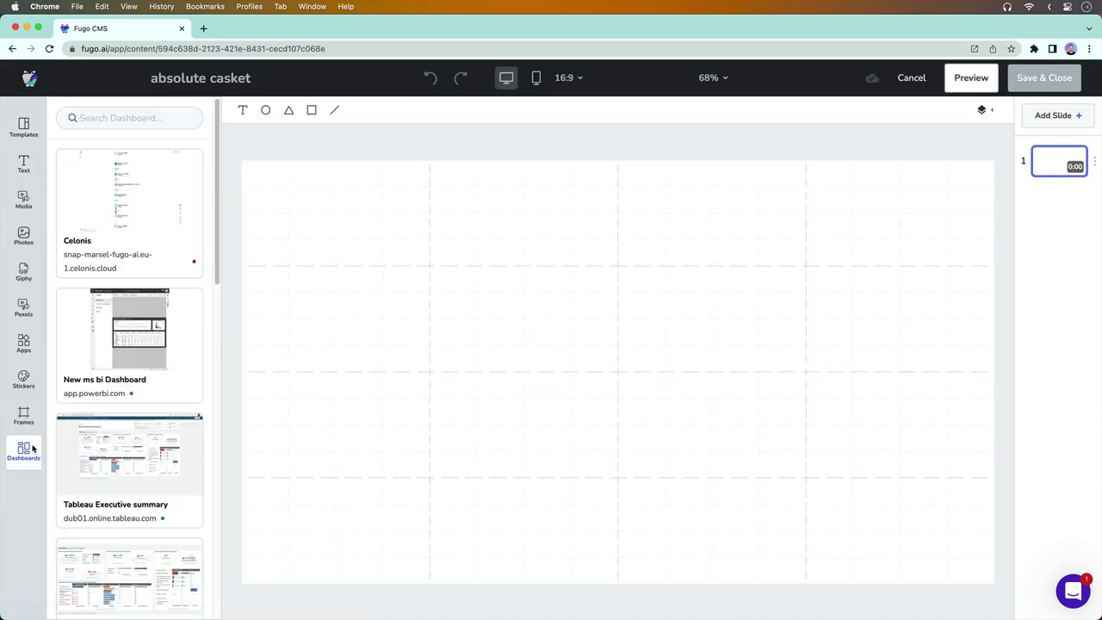
scroll(144, 468, down, 10)
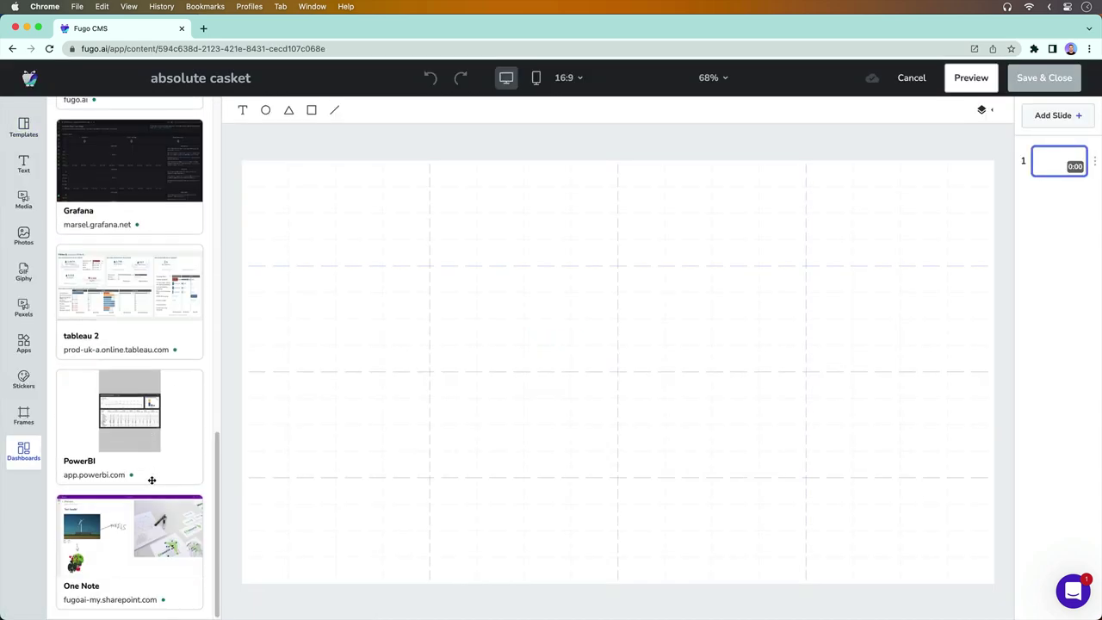
scroll(157, 475, up, 5)
drag(103, 225, 422, 284)
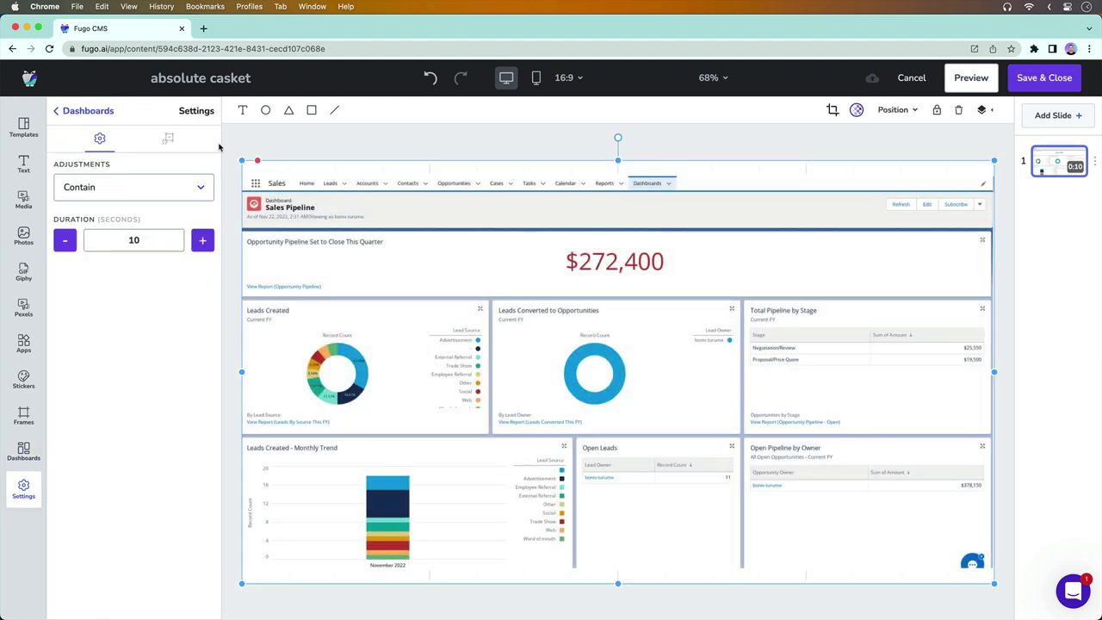
Shrink the dashboard toward the slide centre and zoom the canvas out
drag(243, 160, 517, 320)
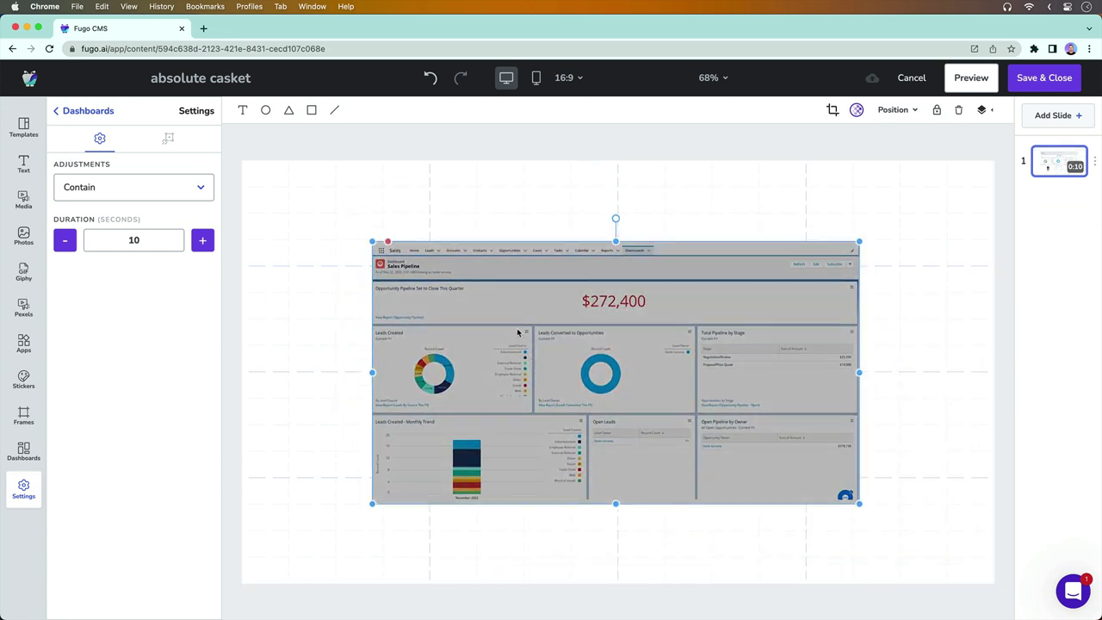
click(725, 77)
click(725, 123)
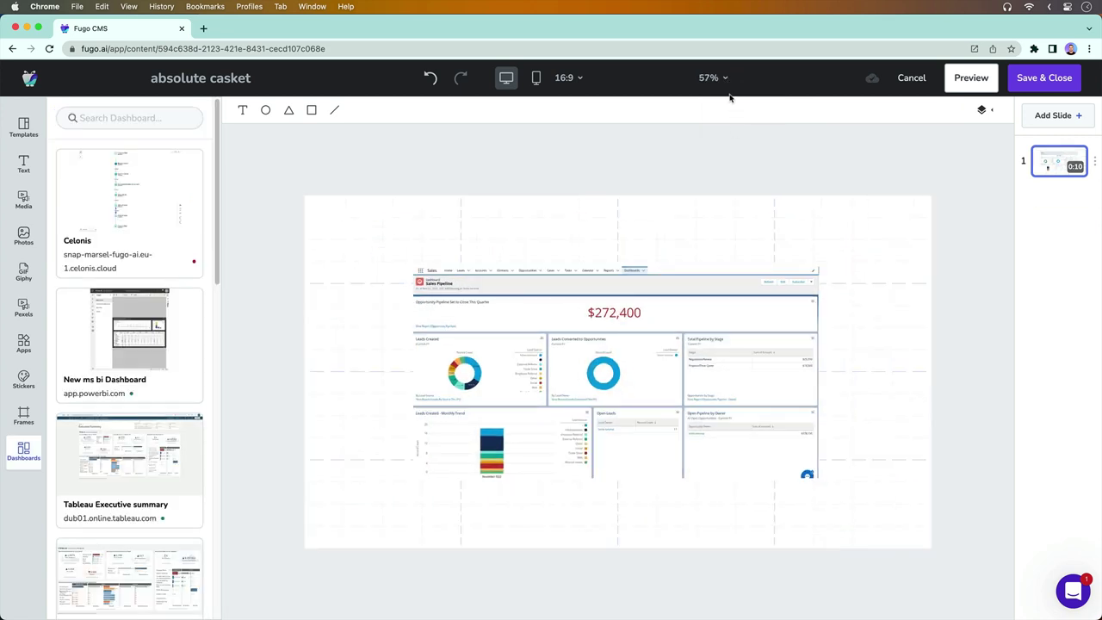
click(722, 81)
click(726, 124)
click(715, 78)
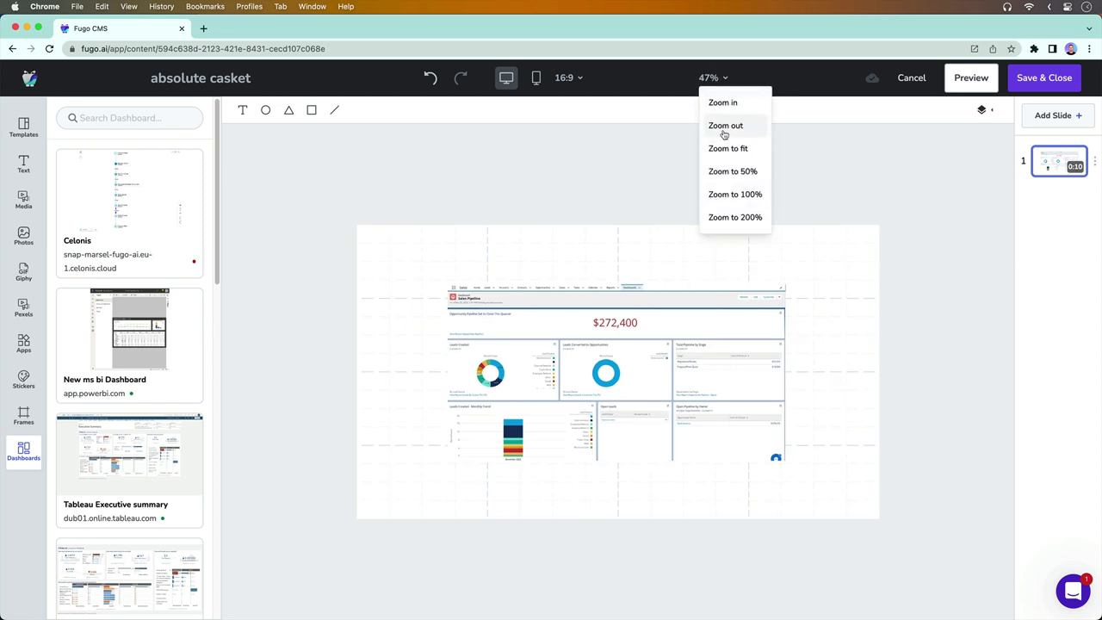
click(721, 126)
Undo an accidental nudge, then raise the dashboard's top edge and widen it both ways
click(629, 368)
drag(629, 369, 639, 369)
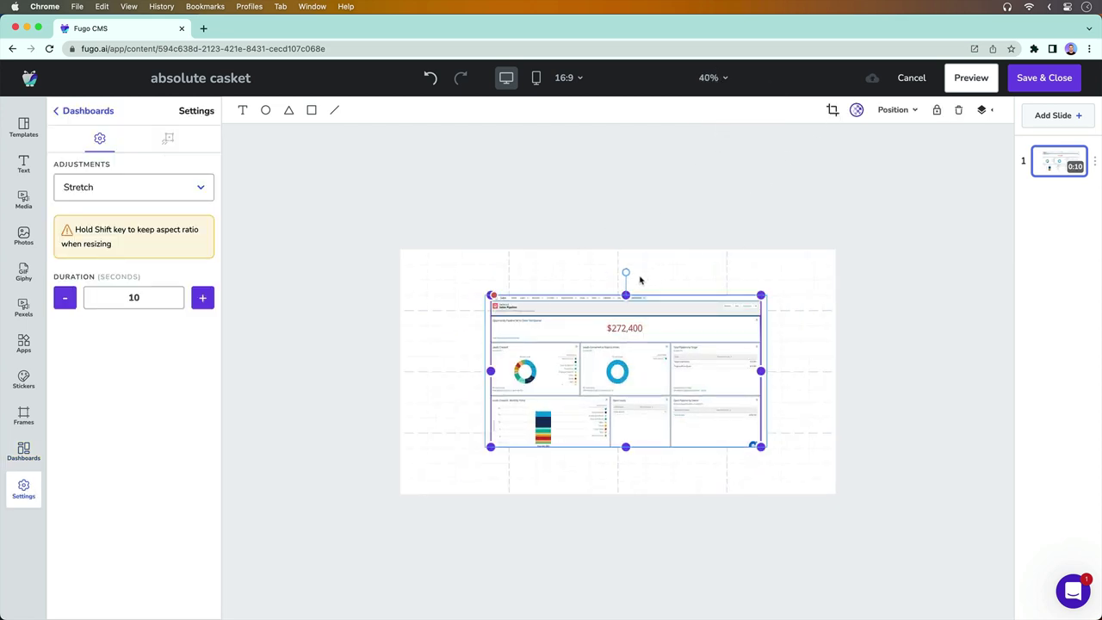
key(super+z)
click(627, 297)
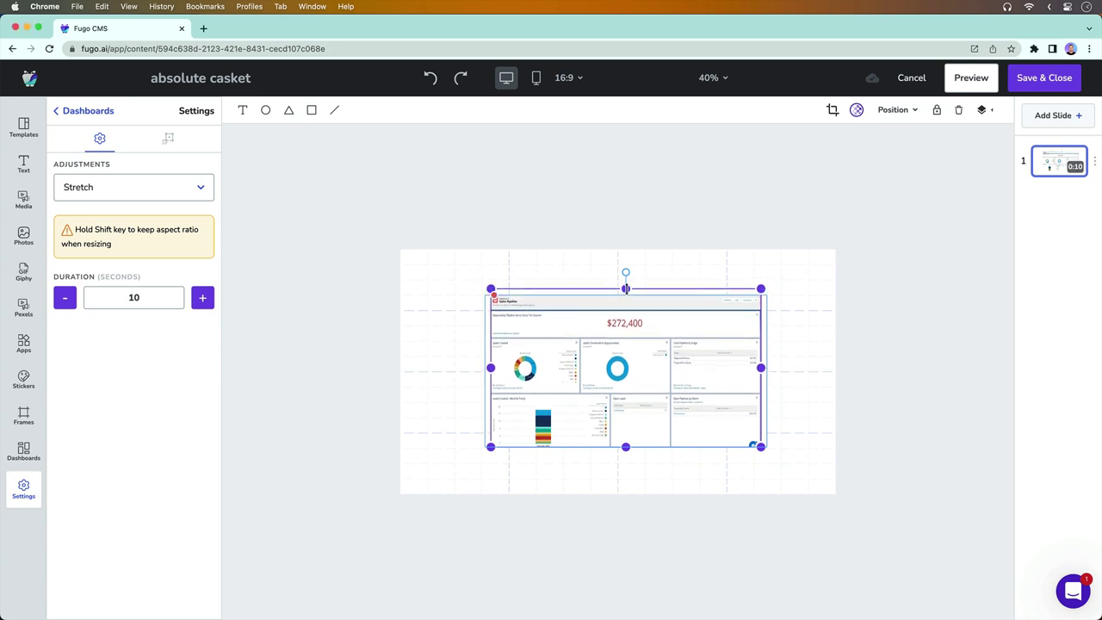
drag(625, 296, 625, 270)
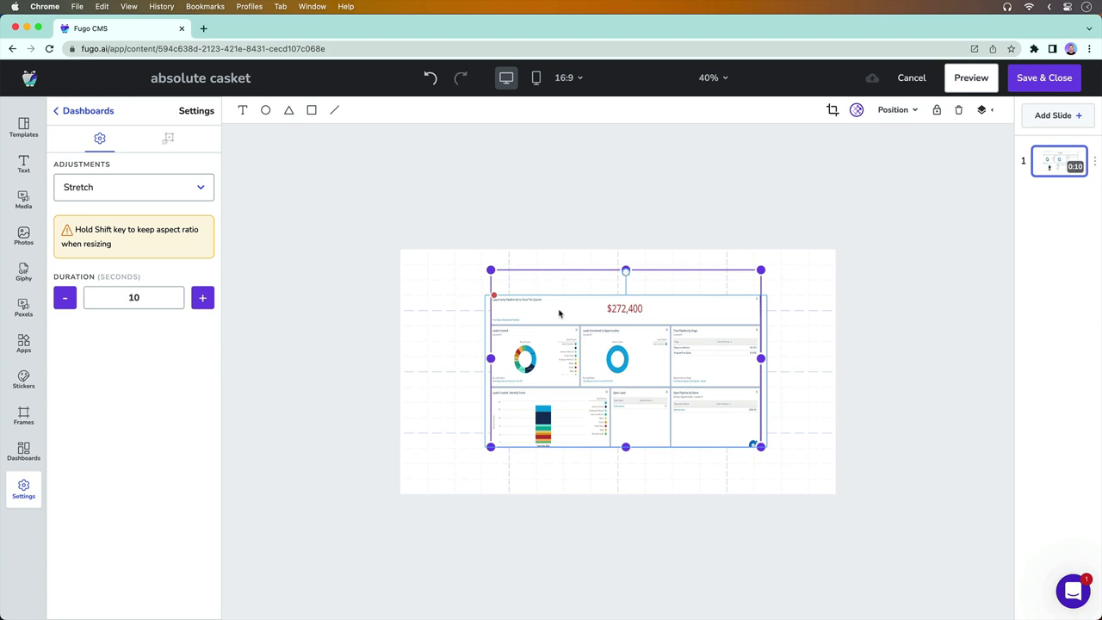
drag(491, 357, 486, 358)
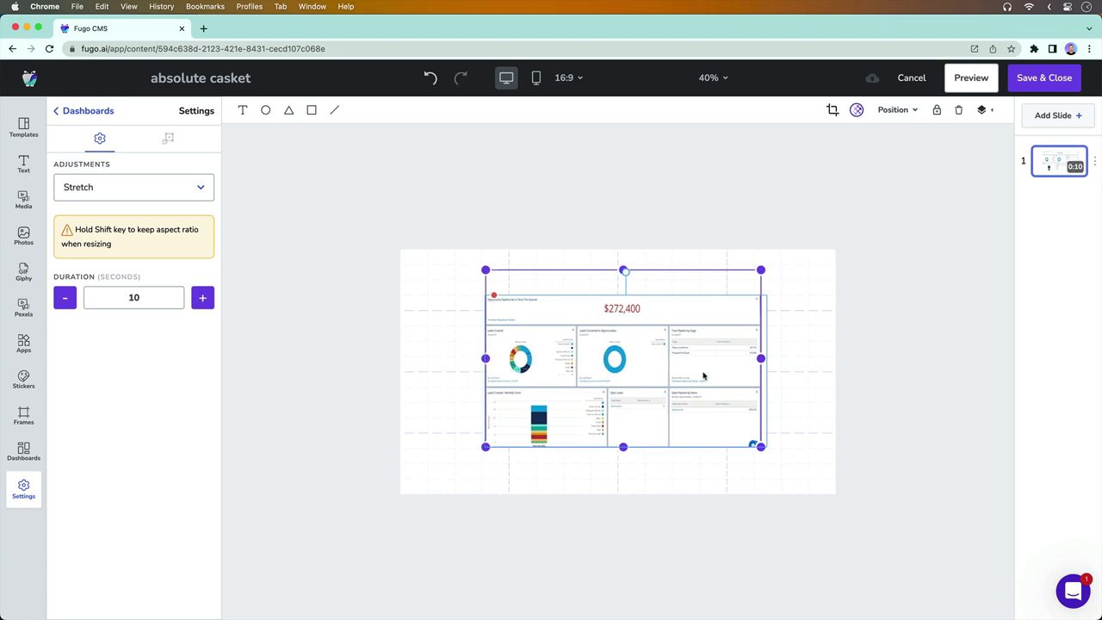
drag(760, 358, 767, 359)
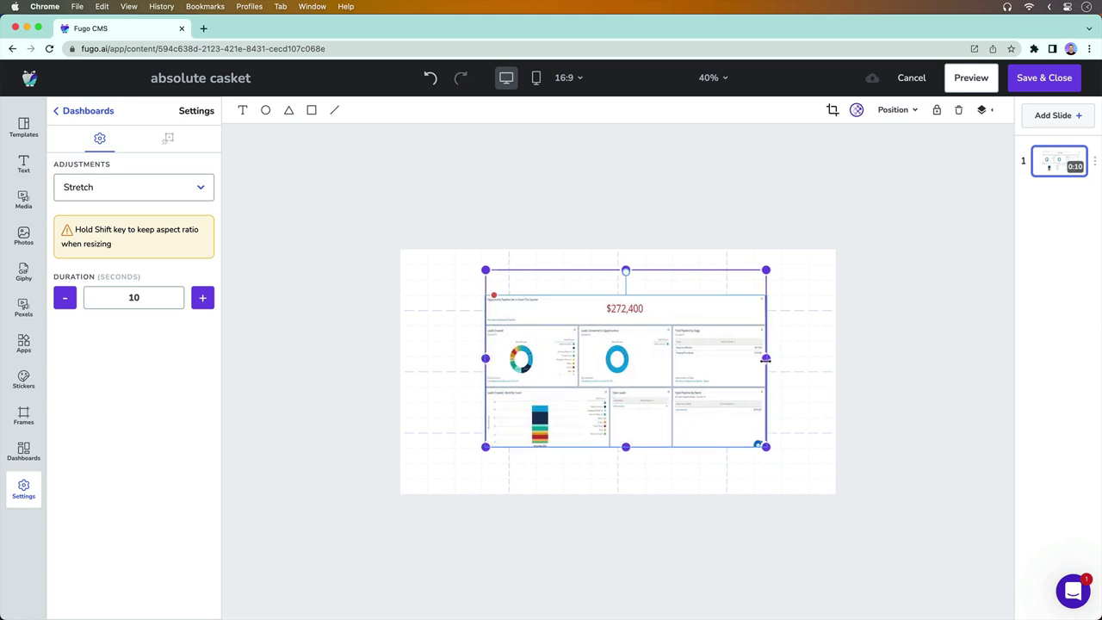
click(834, 399)
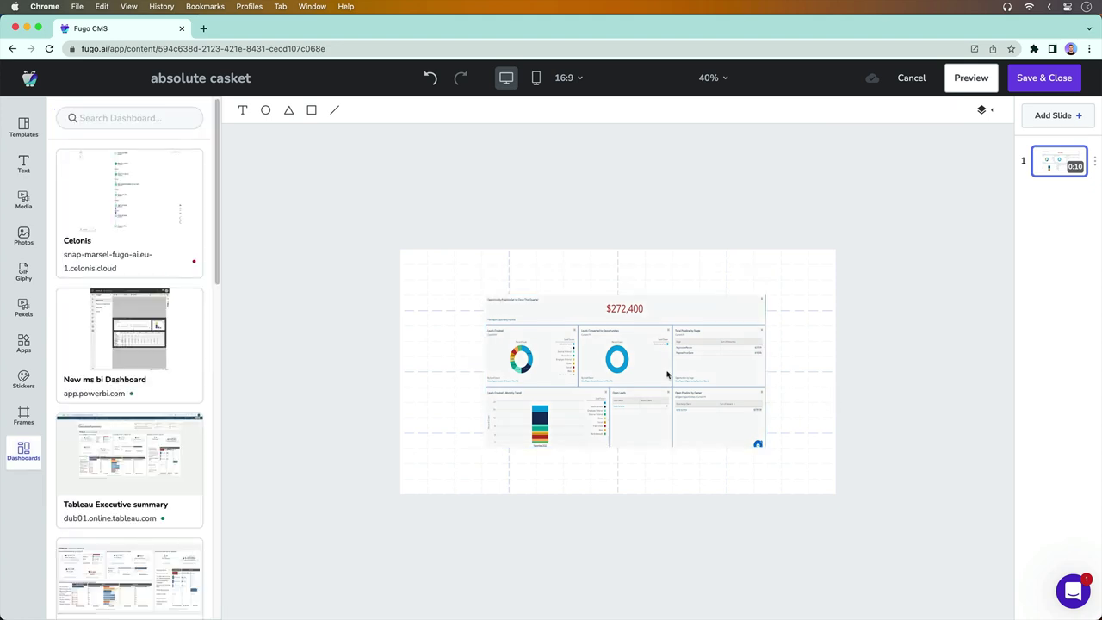
Extend the dashboard to the slide's corners, then lower its top edge for header room
click(666, 373)
drag(485, 295, 398, 250)
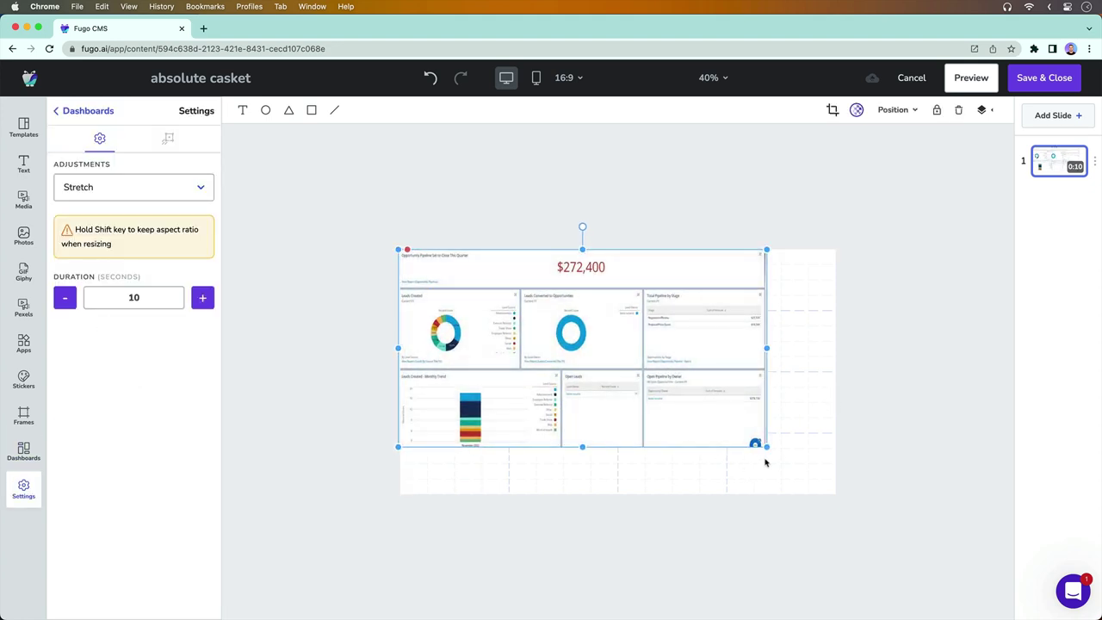
drag(764, 445, 835, 492)
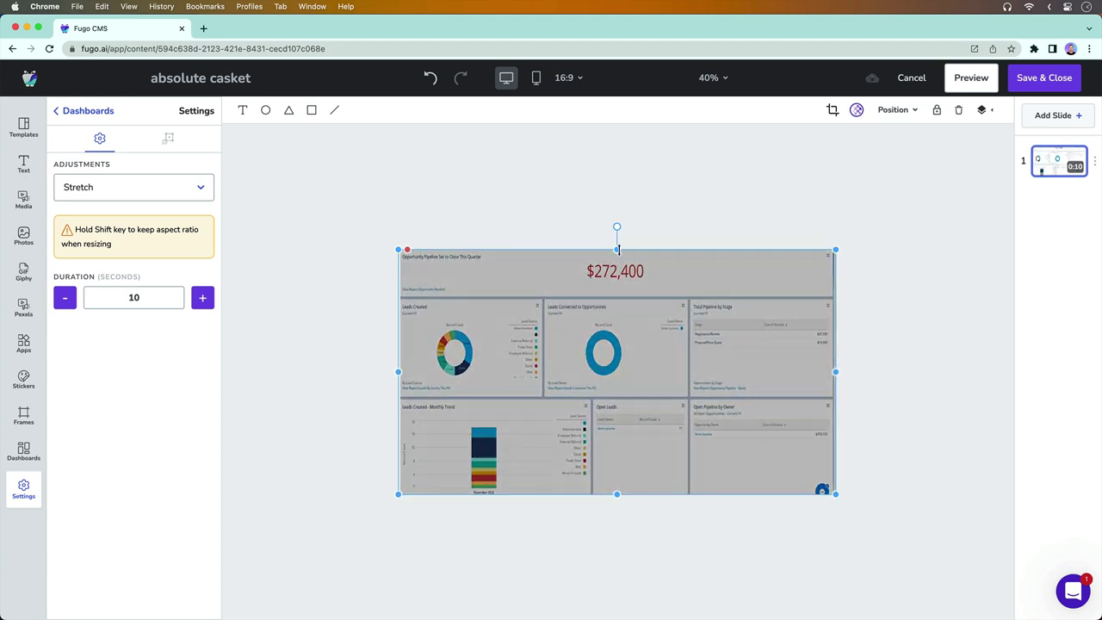
drag(616, 249, 617, 281)
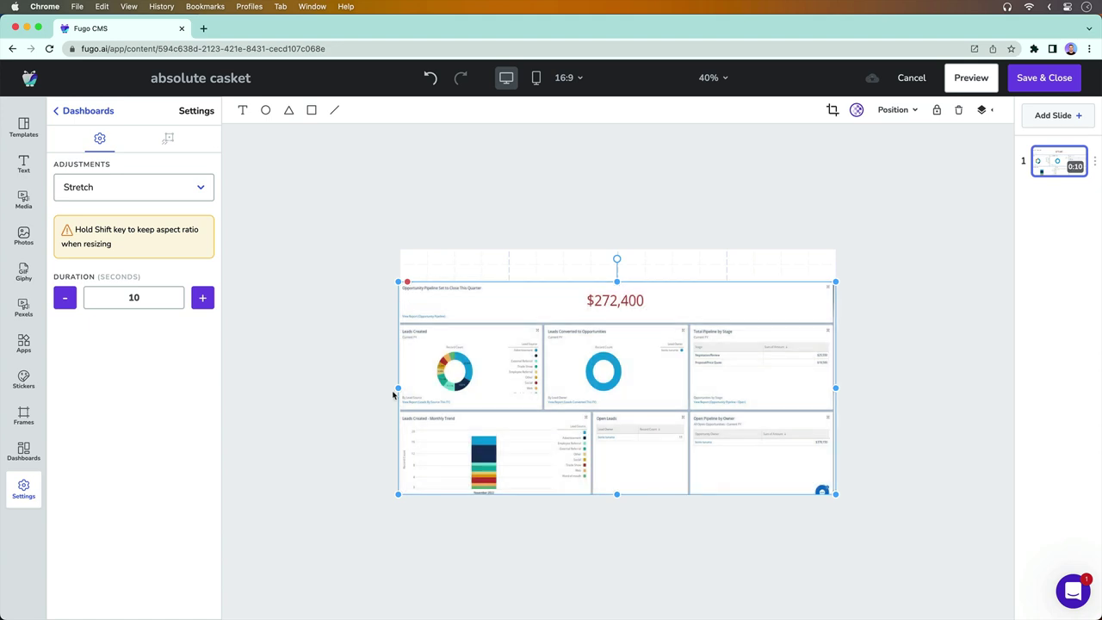
click(388, 376)
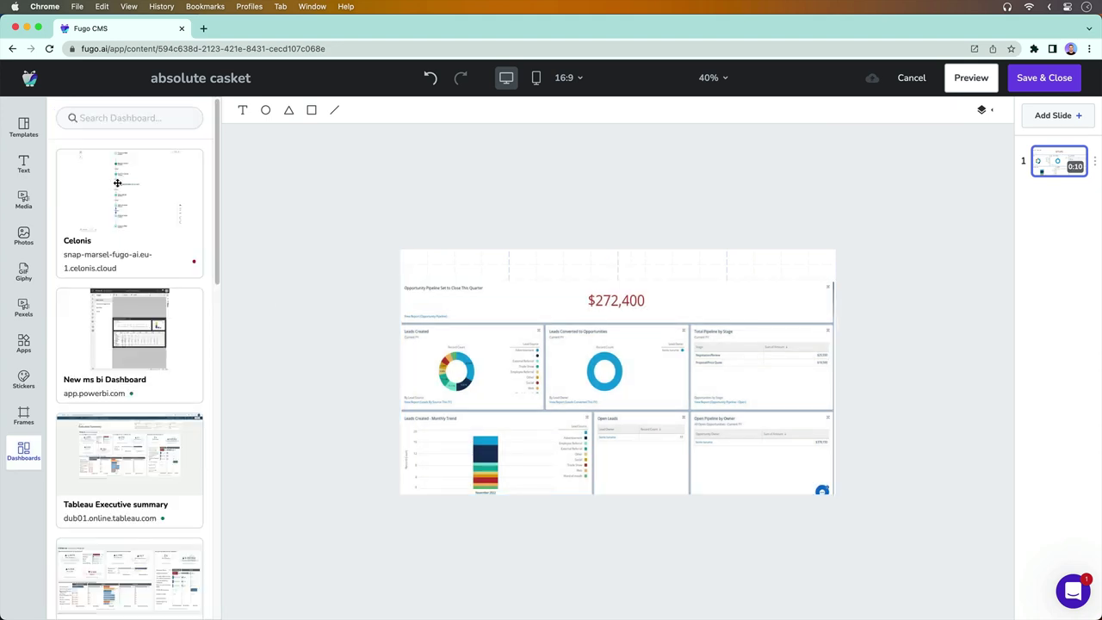
Add a 'Sales Pipeline' header, move it to the slide's top strip, shrink and centre it
click(22, 165)
click(179, 119)
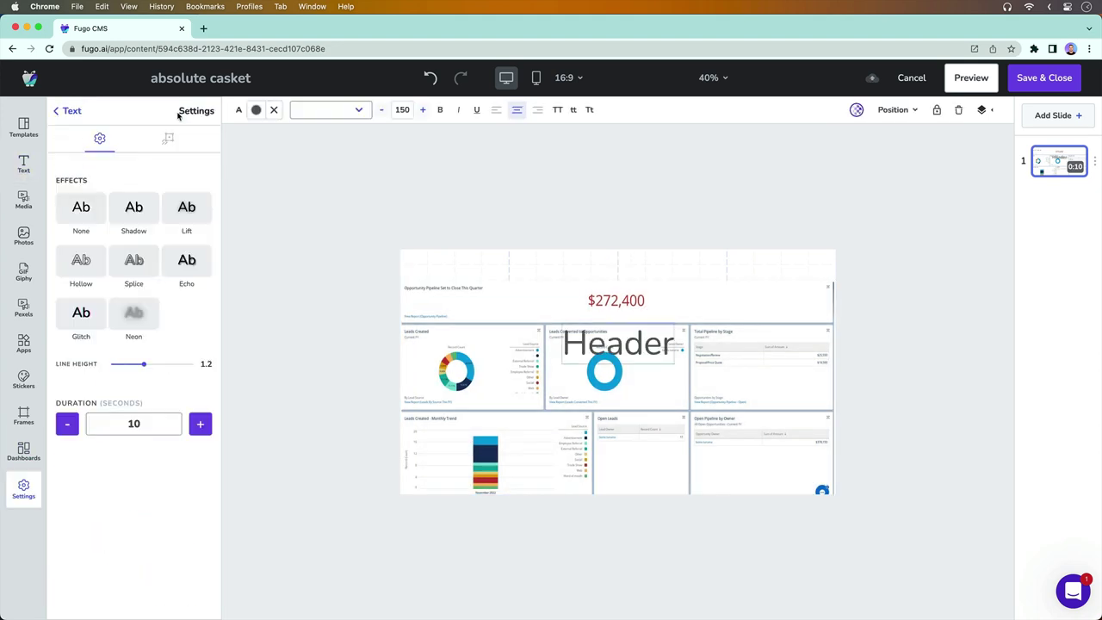
text(Sa)
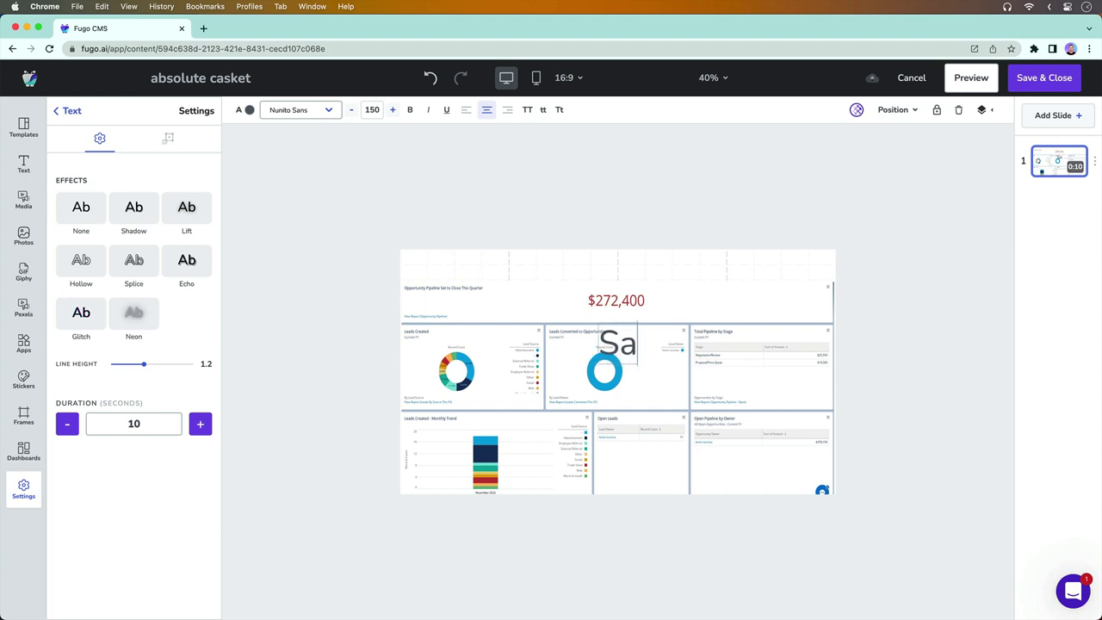
text(les Pip)
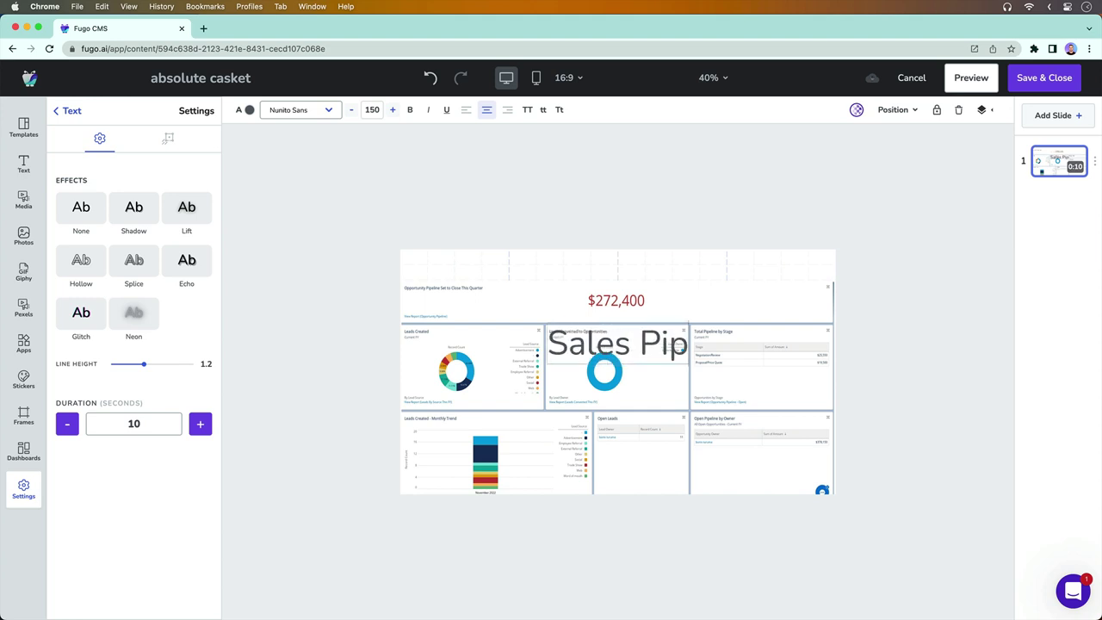
text(eline)
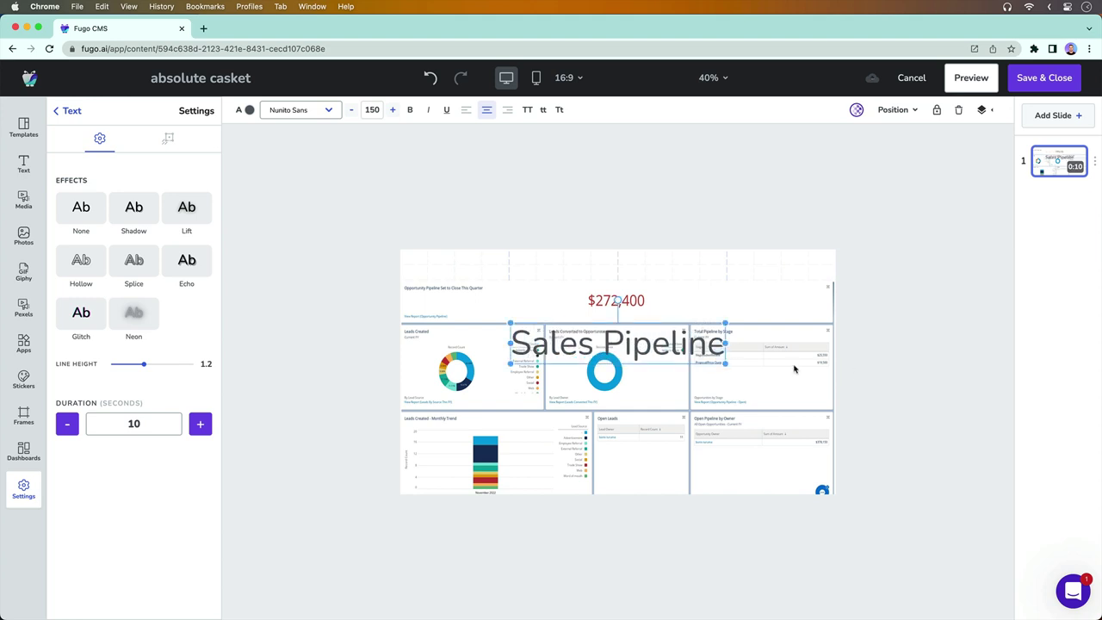
drag(644, 353, 559, 269)
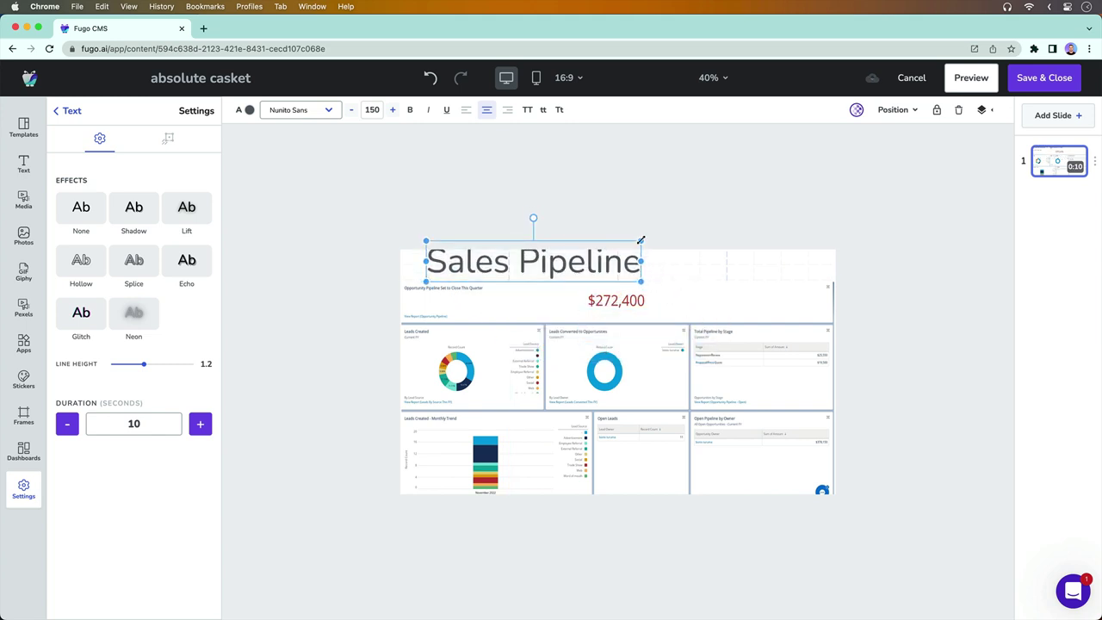
mouse_move(641, 261)
mouse_down()
mouse_move(602, 268)
mouse_move(641, 267)
mouse_up()
click(647, 233)
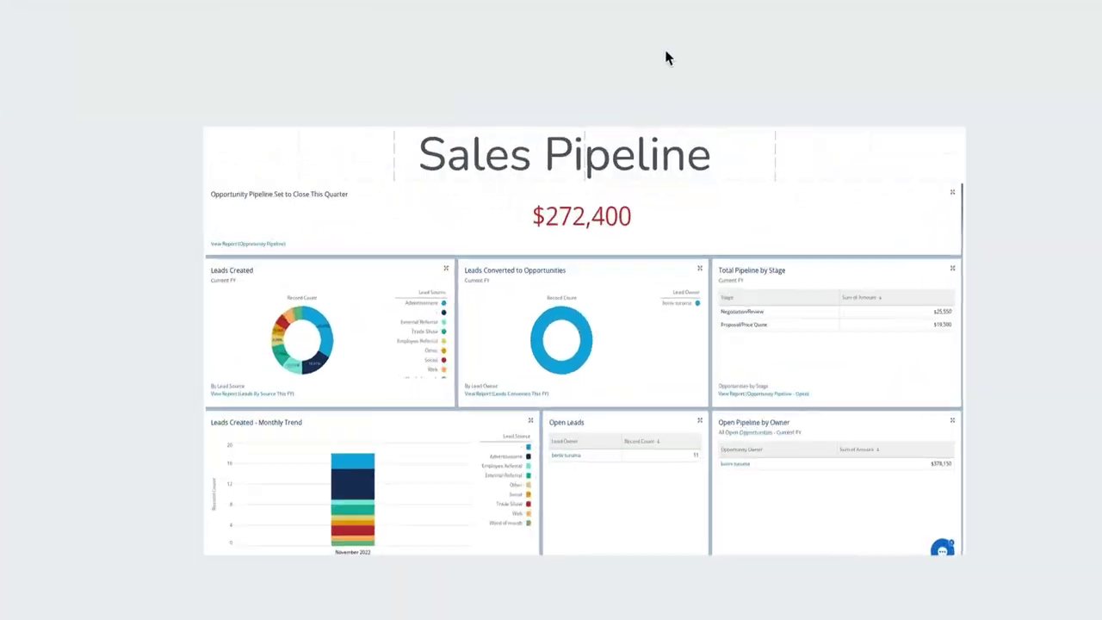